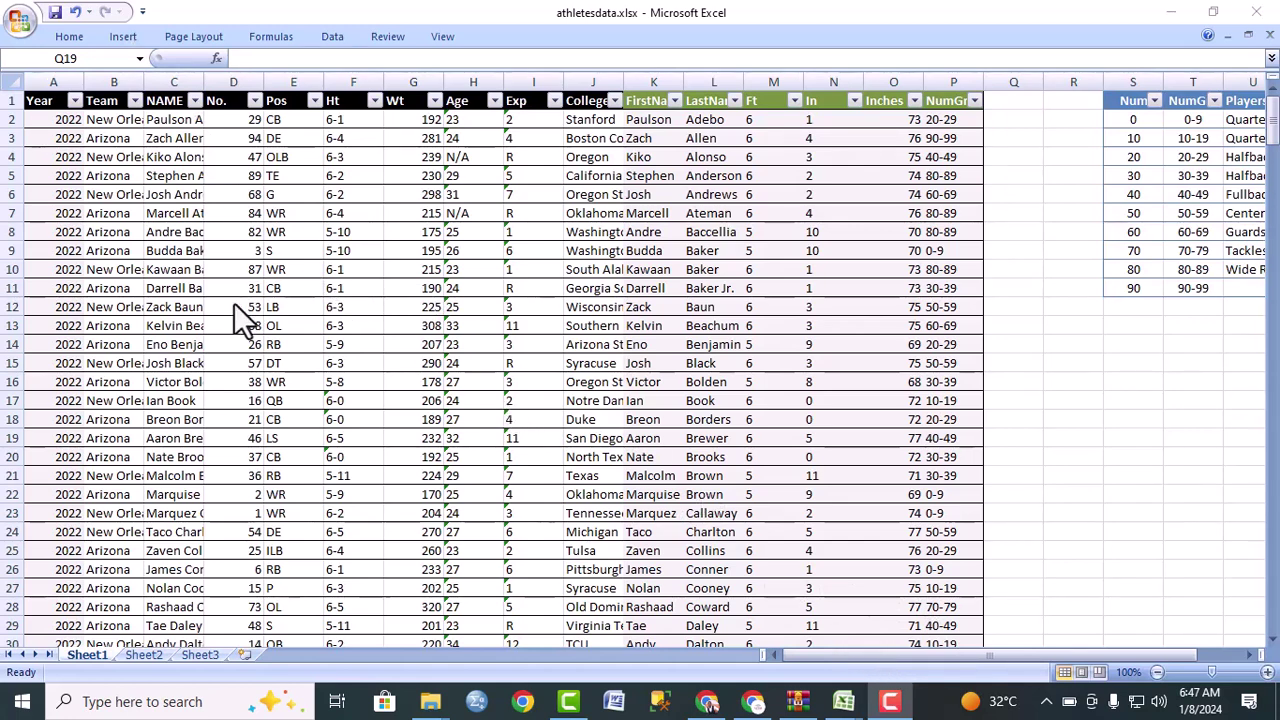
Delete the empty worksheets Sheet2 and Sheet3 from the athletesdata workbook
left_click(146, 656)
right_click(146, 656)
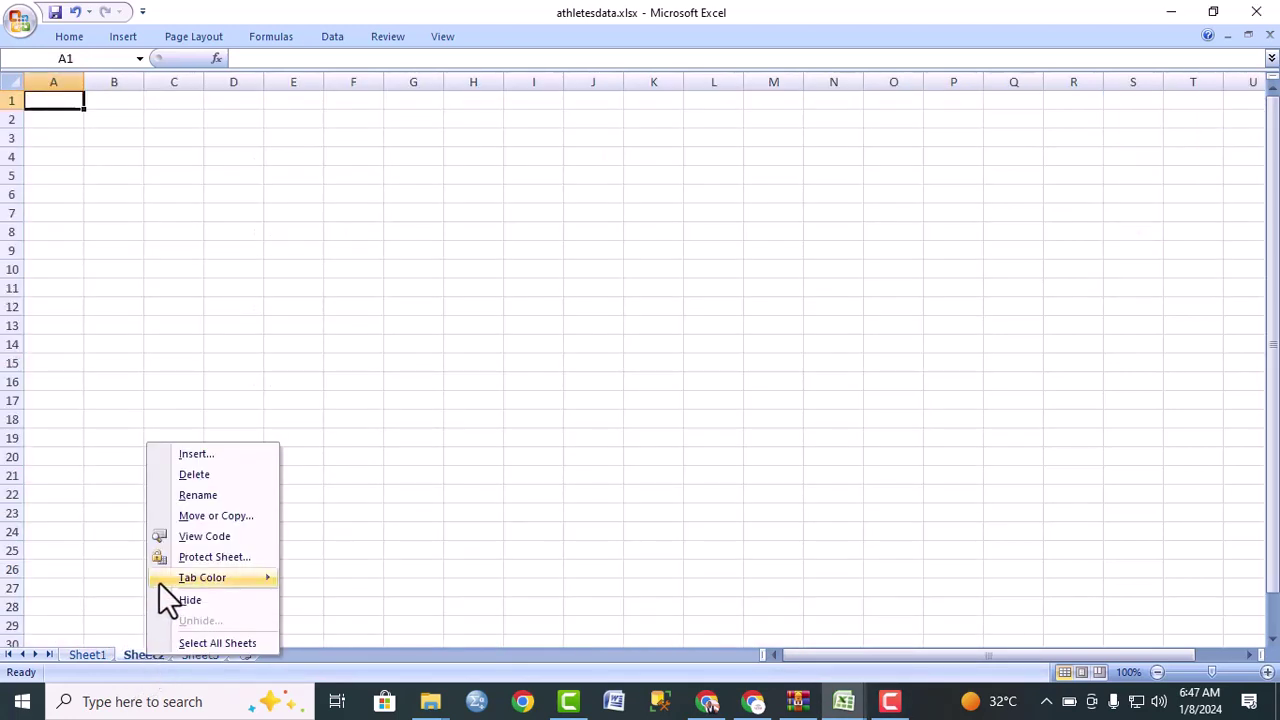
left_click(218, 472)
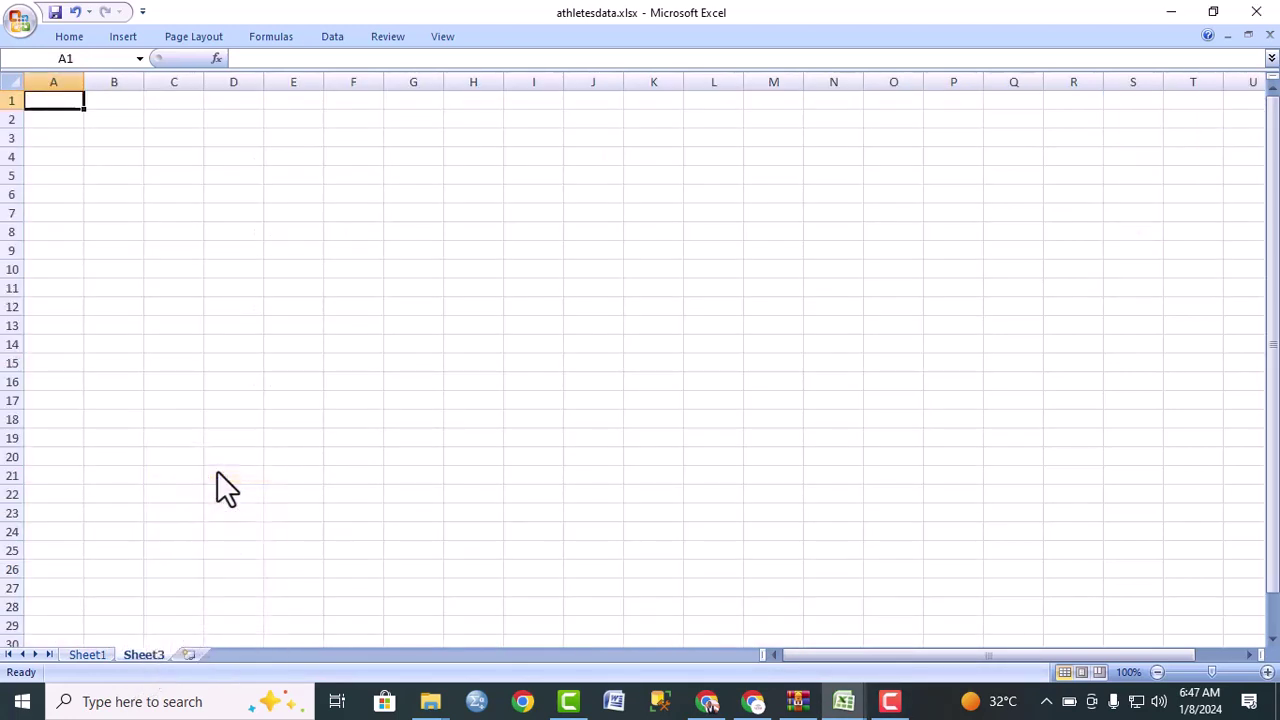
right_click(156, 658)
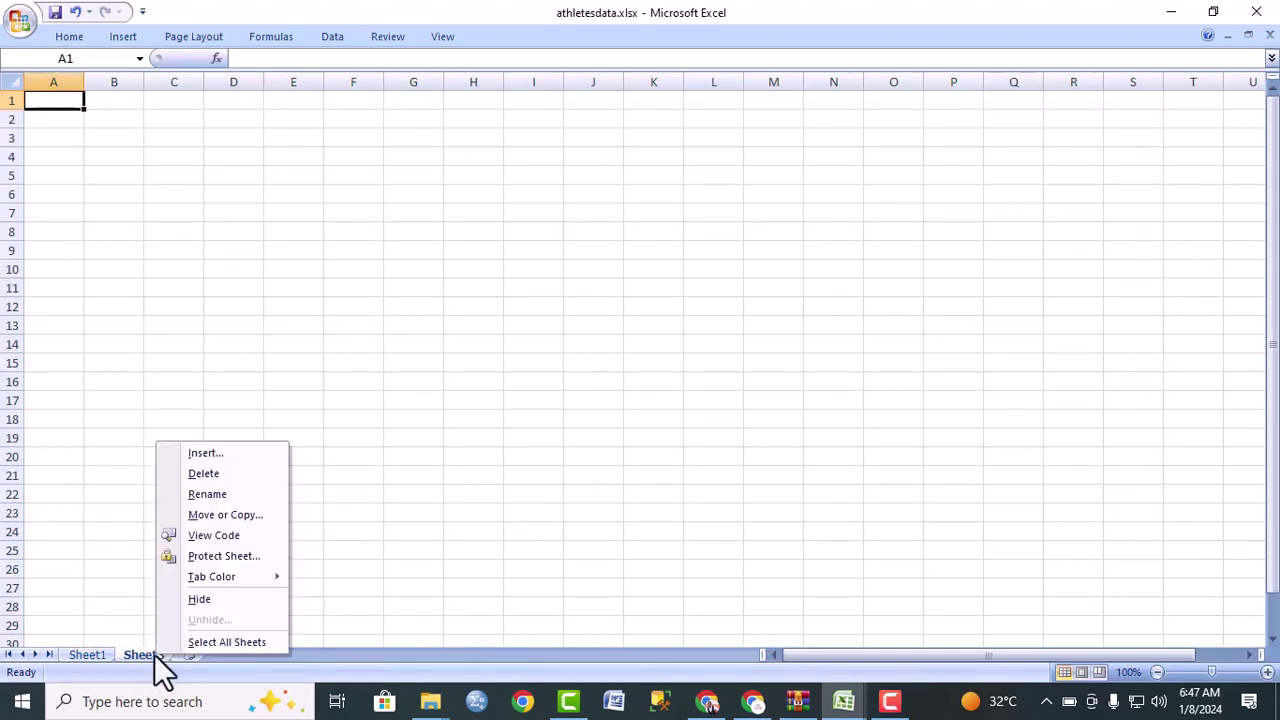
left_click(205, 476)
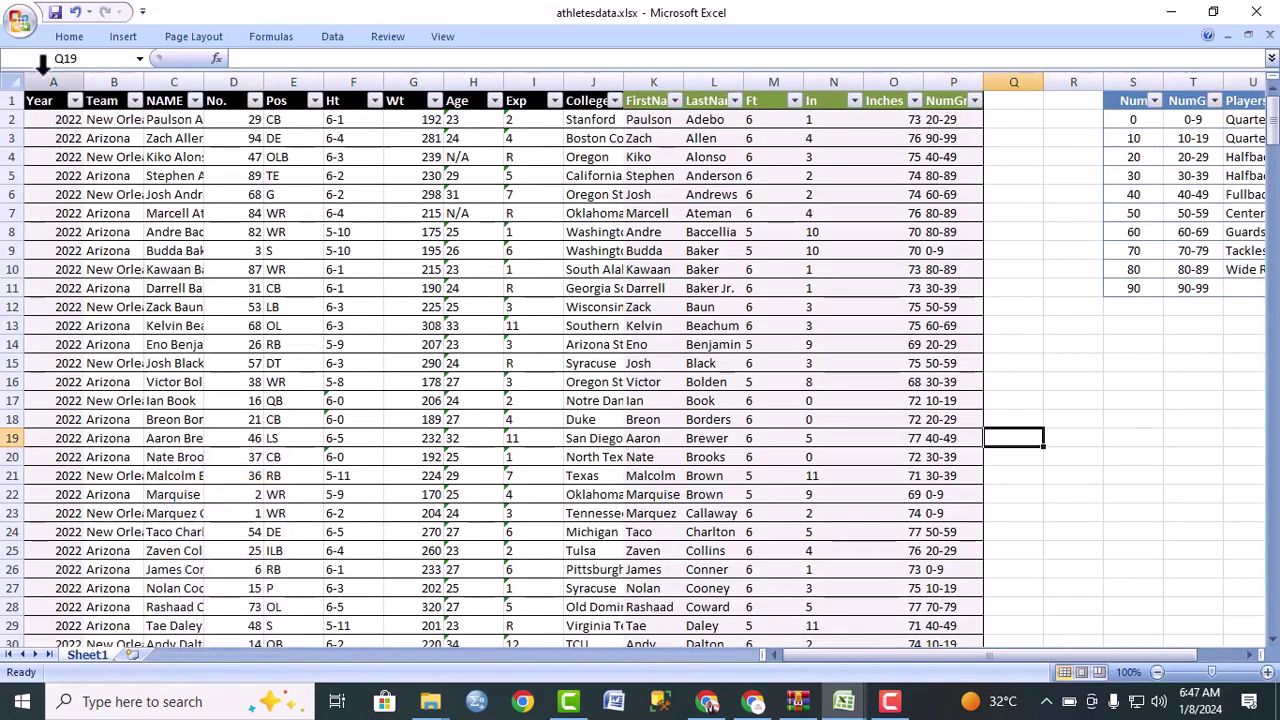
Save the workbook in the Documents folder as athletesdata.csv in CSV (Comma delimited) format
left_click(28, 26)
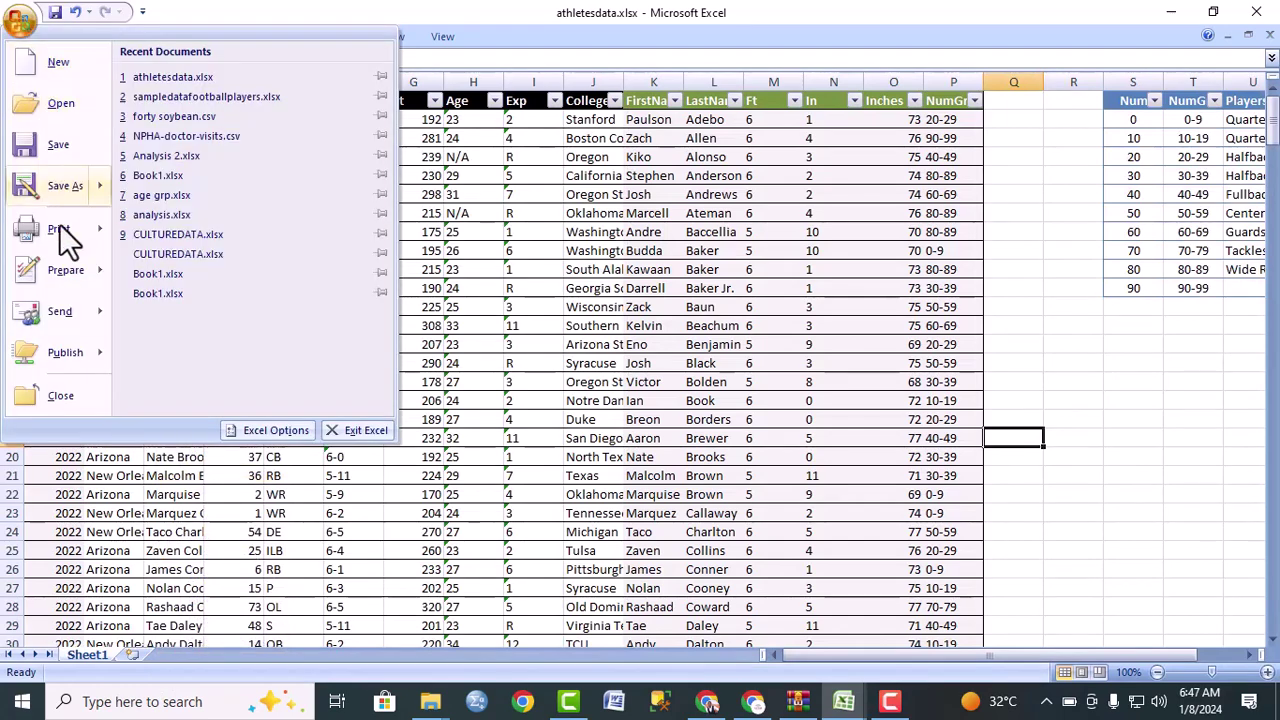
left_click(53, 185)
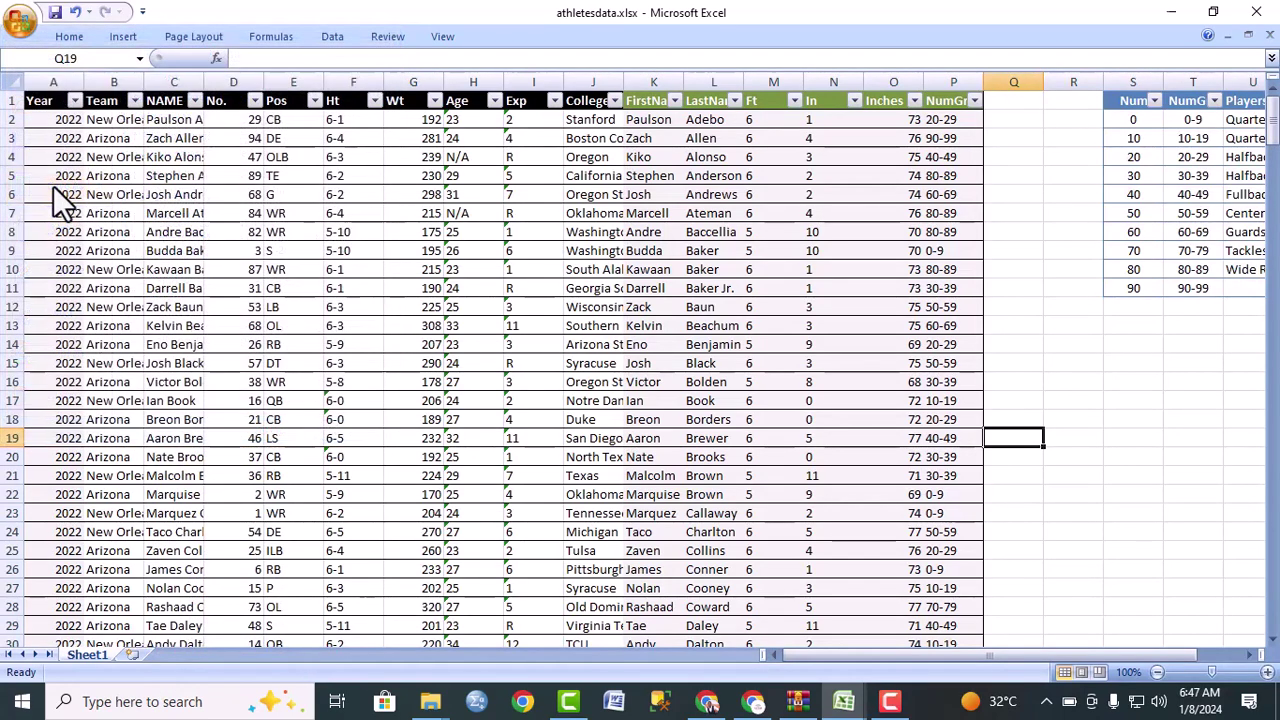
left_click(226, 321)
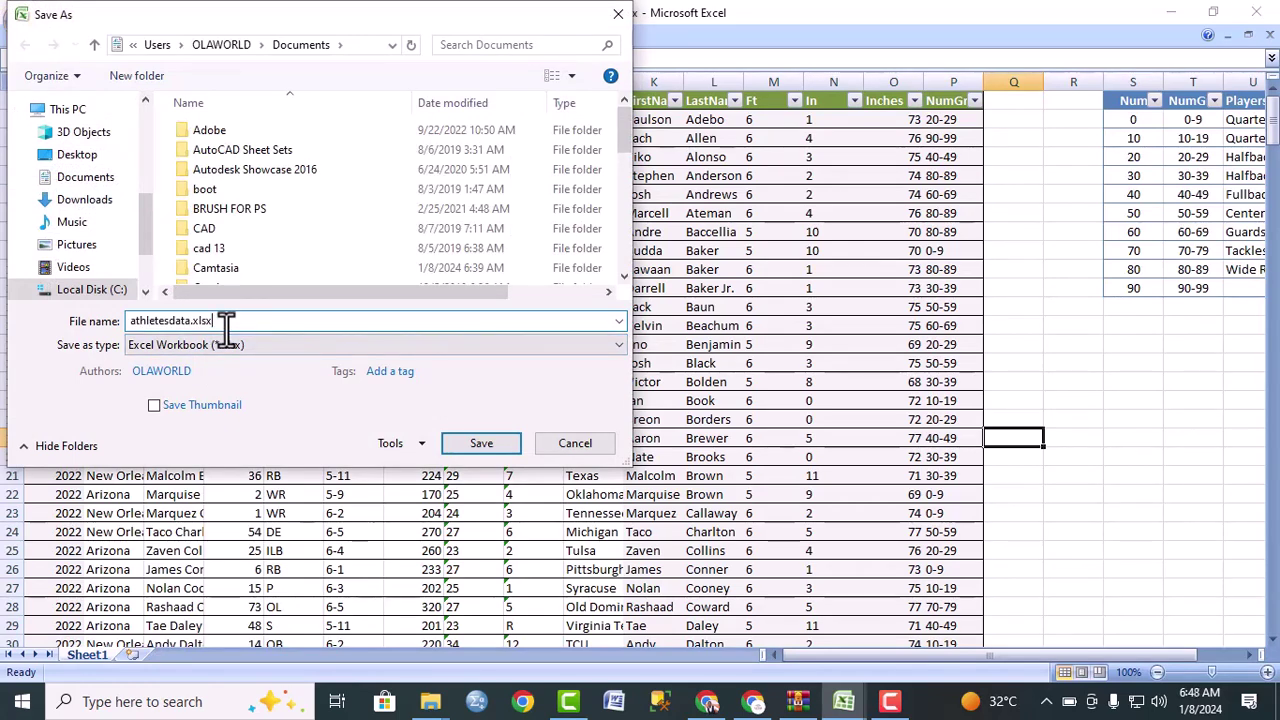
key("BackSpace")
key("BackSpace")
key("BackSpace")
key("BackSpace")
type("csv")
left_click(336, 347)
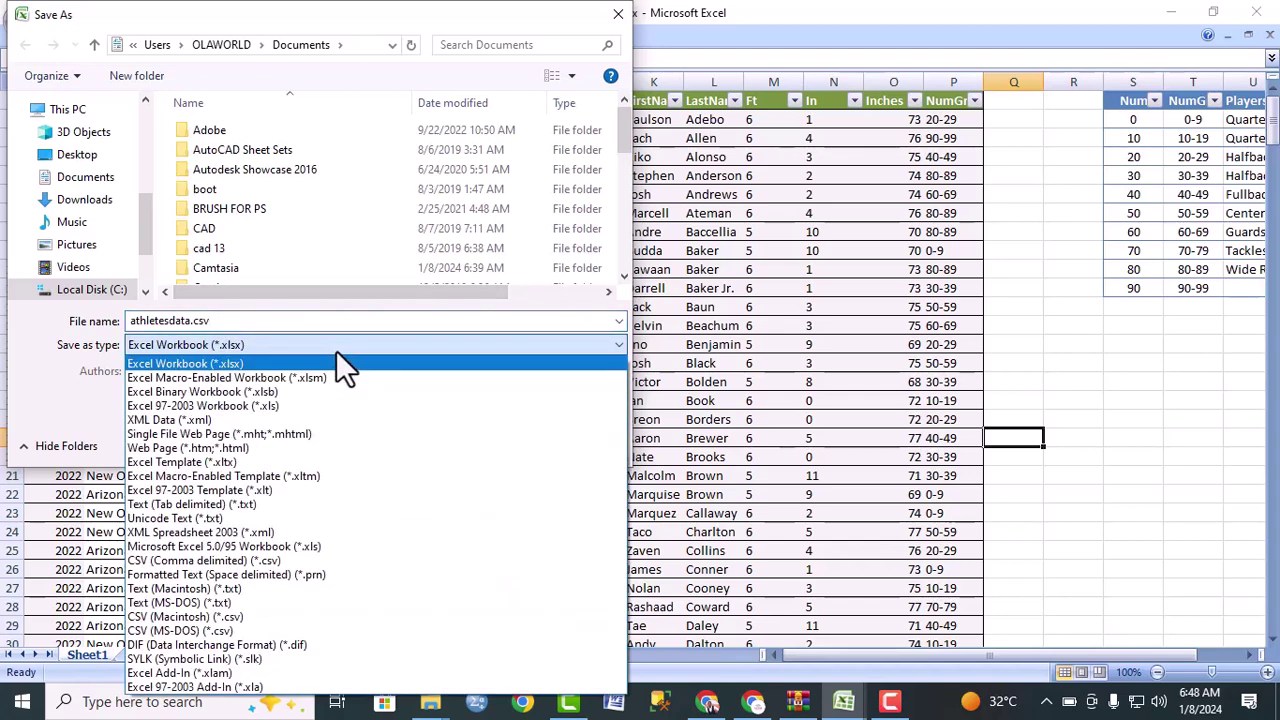
left_click(208, 560)
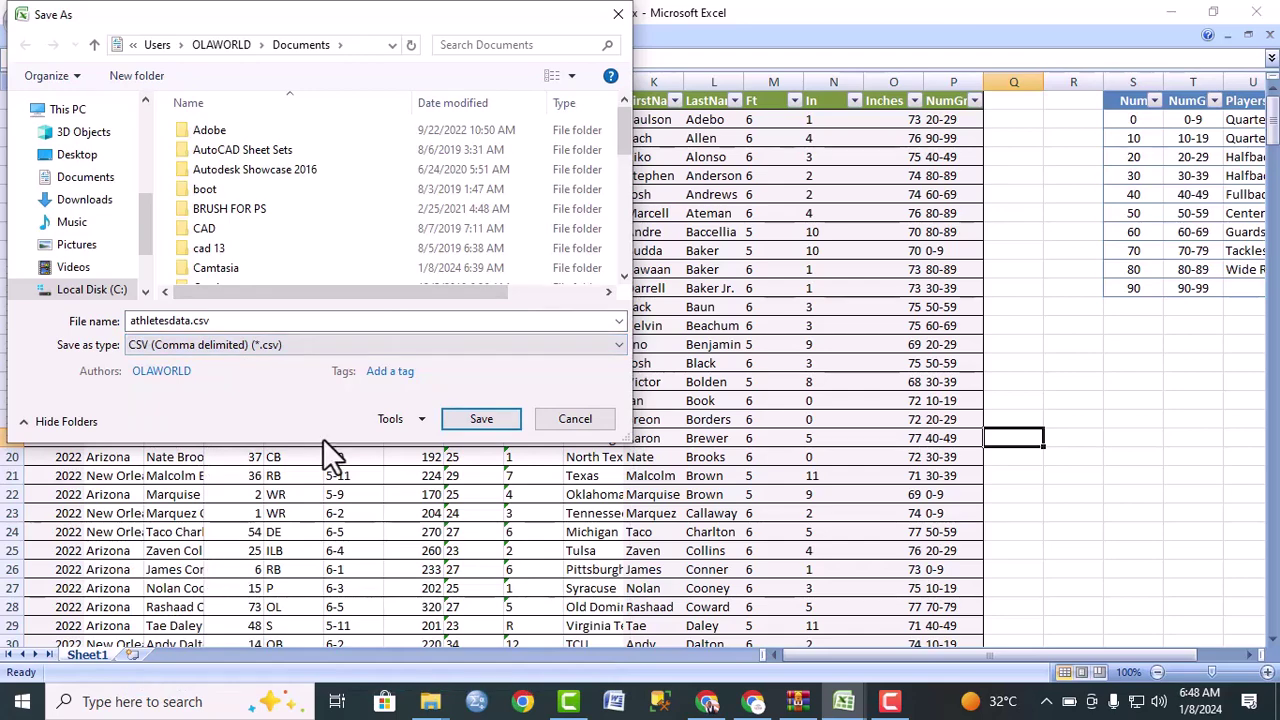
left_click(478, 419)
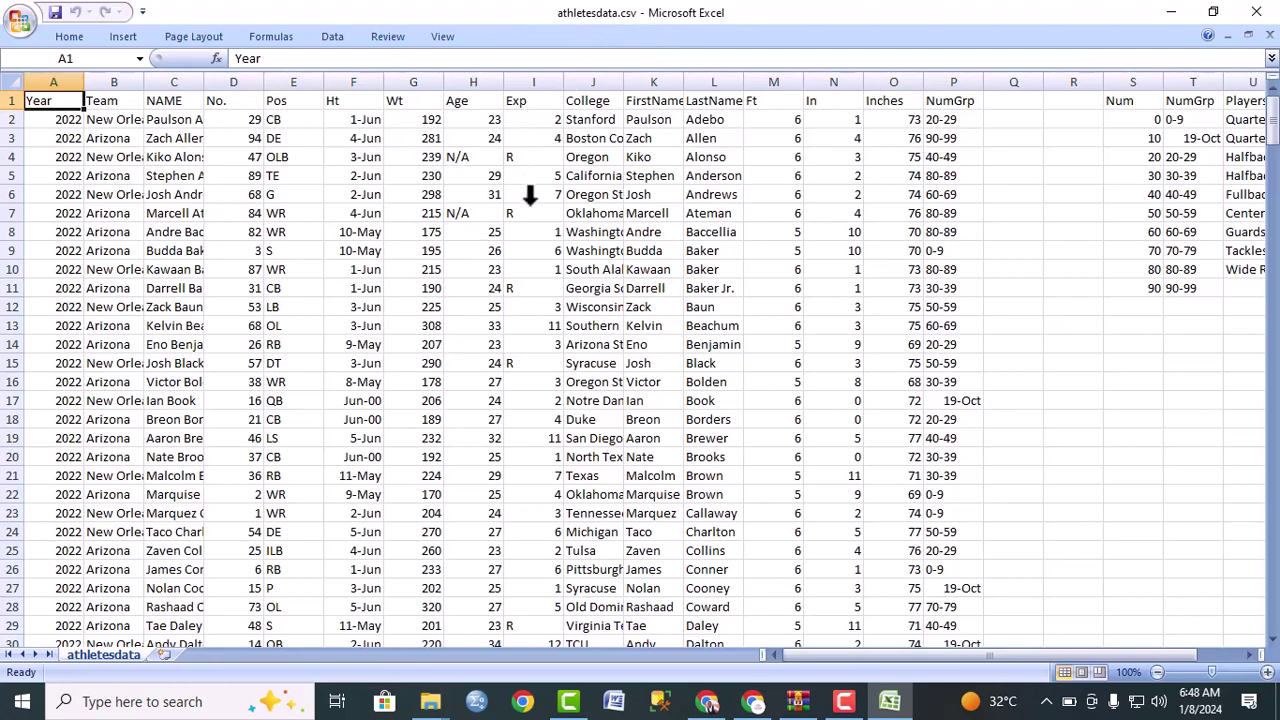
Launch SQL Server Management Studio 19 and close Excel with the athletesdata.csv file
left_click(178, 702)
type("s")
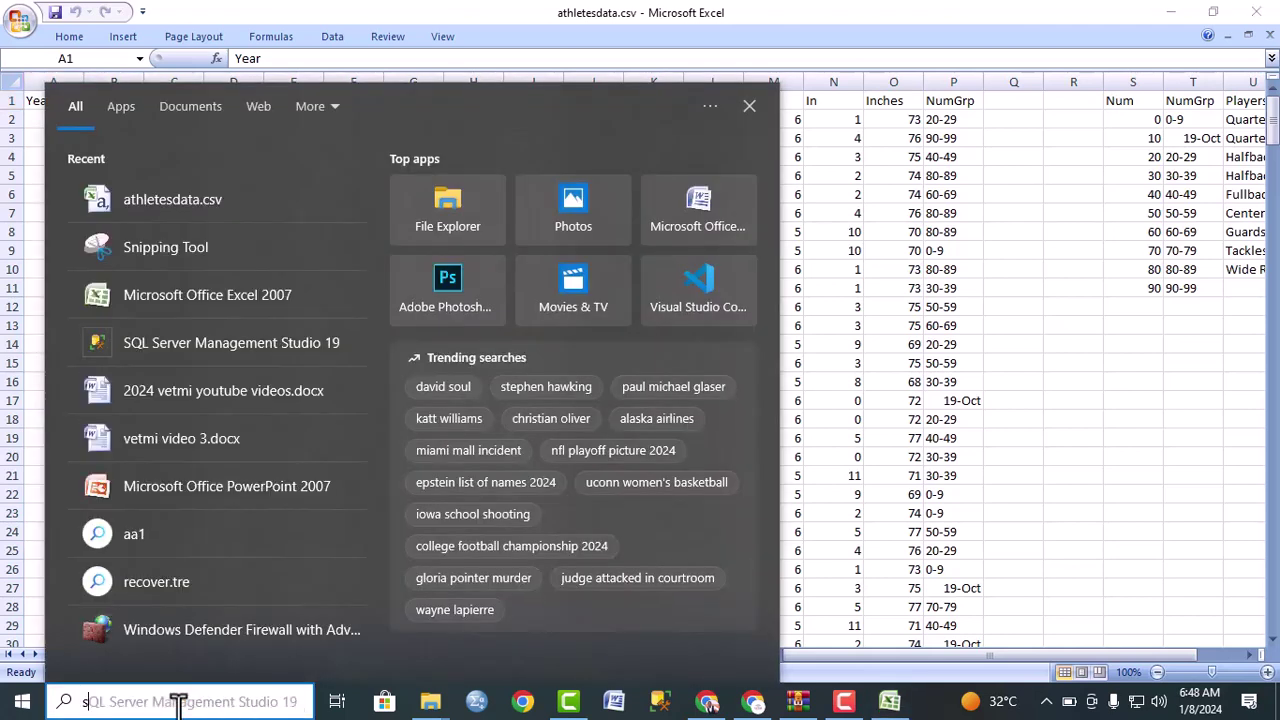
type("sm")
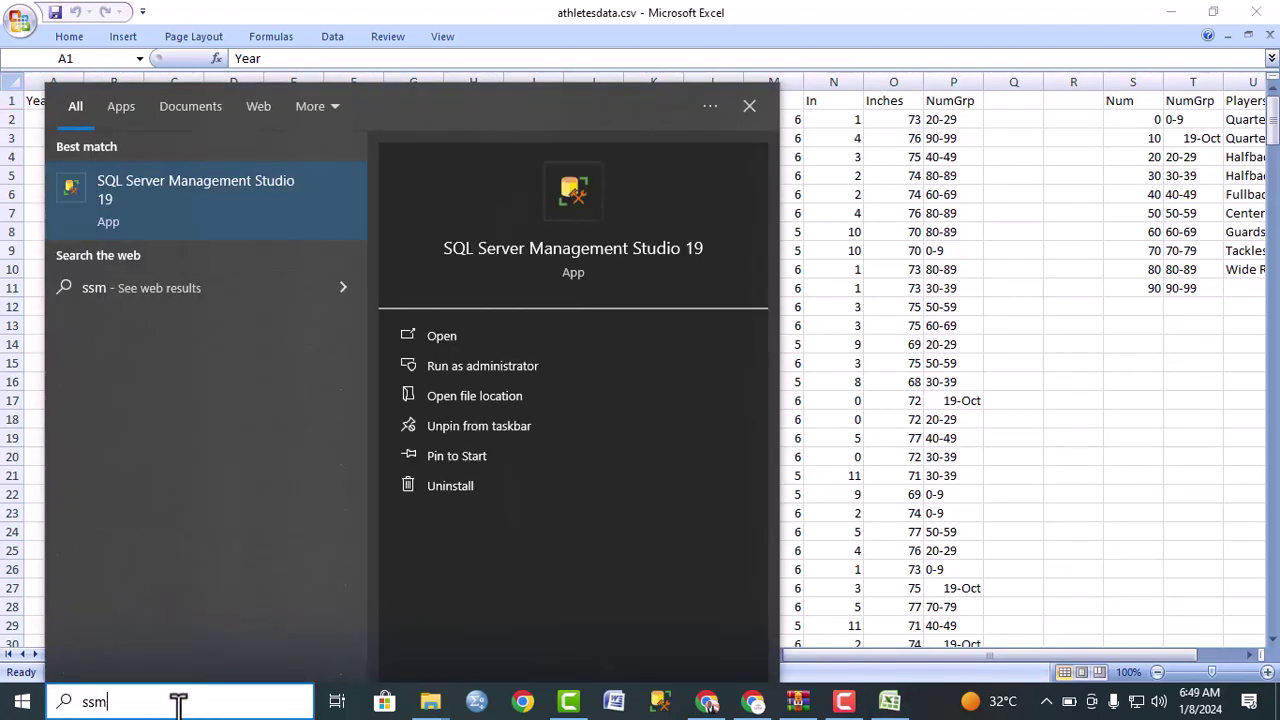
left_click(265, 197)
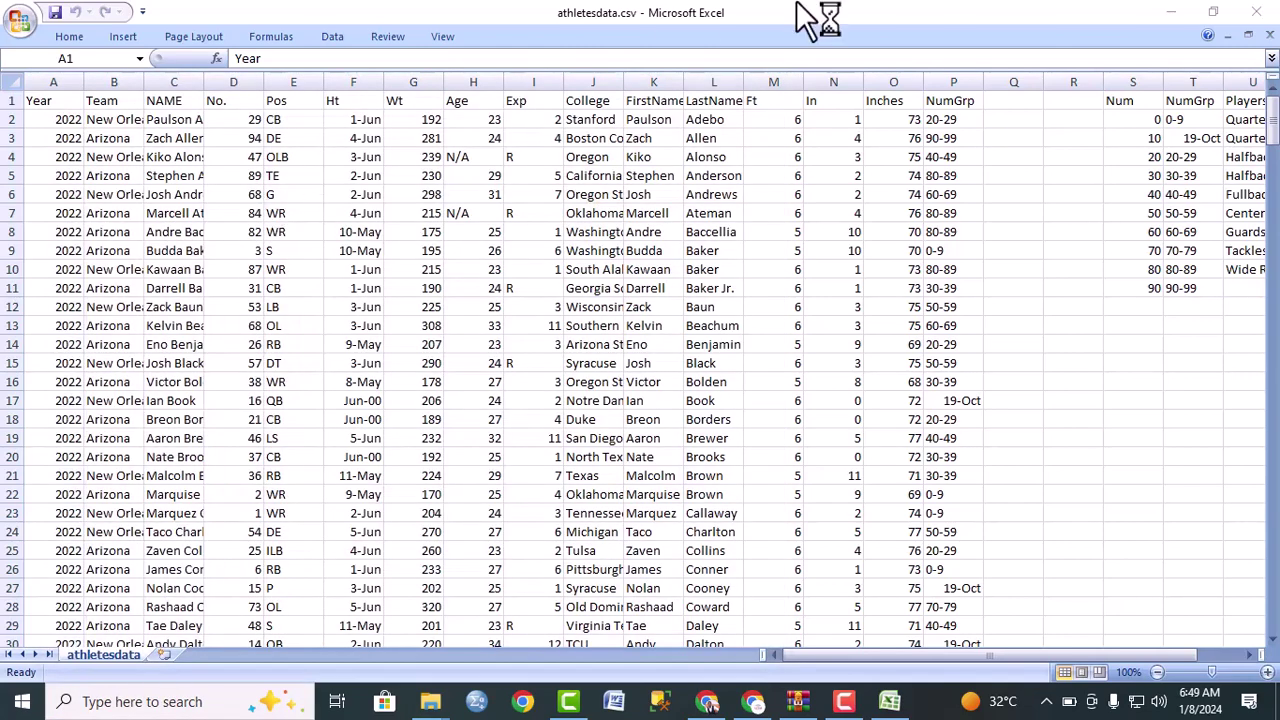
left_click(1256, 12)
left_click(1258, 14)
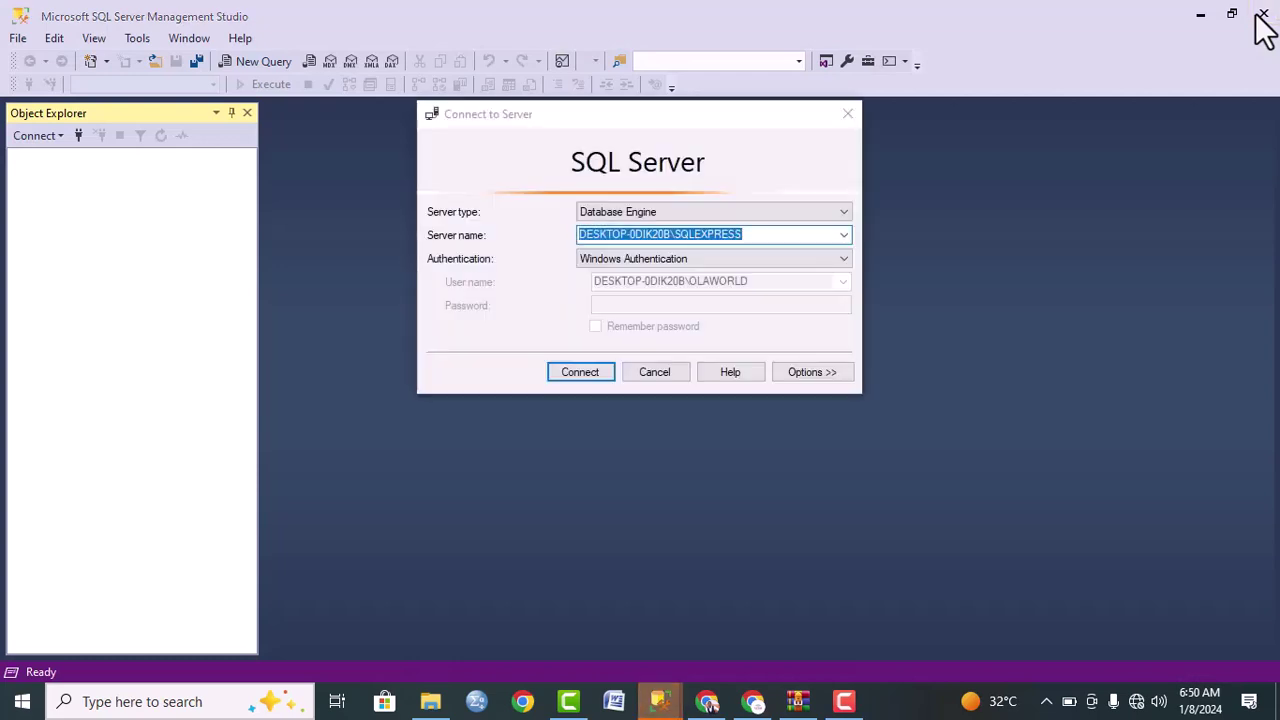
Connect to the SQLEXPRESS database engine with Windows Authentication and create a new database named ATHLETES
left_click(576, 372)
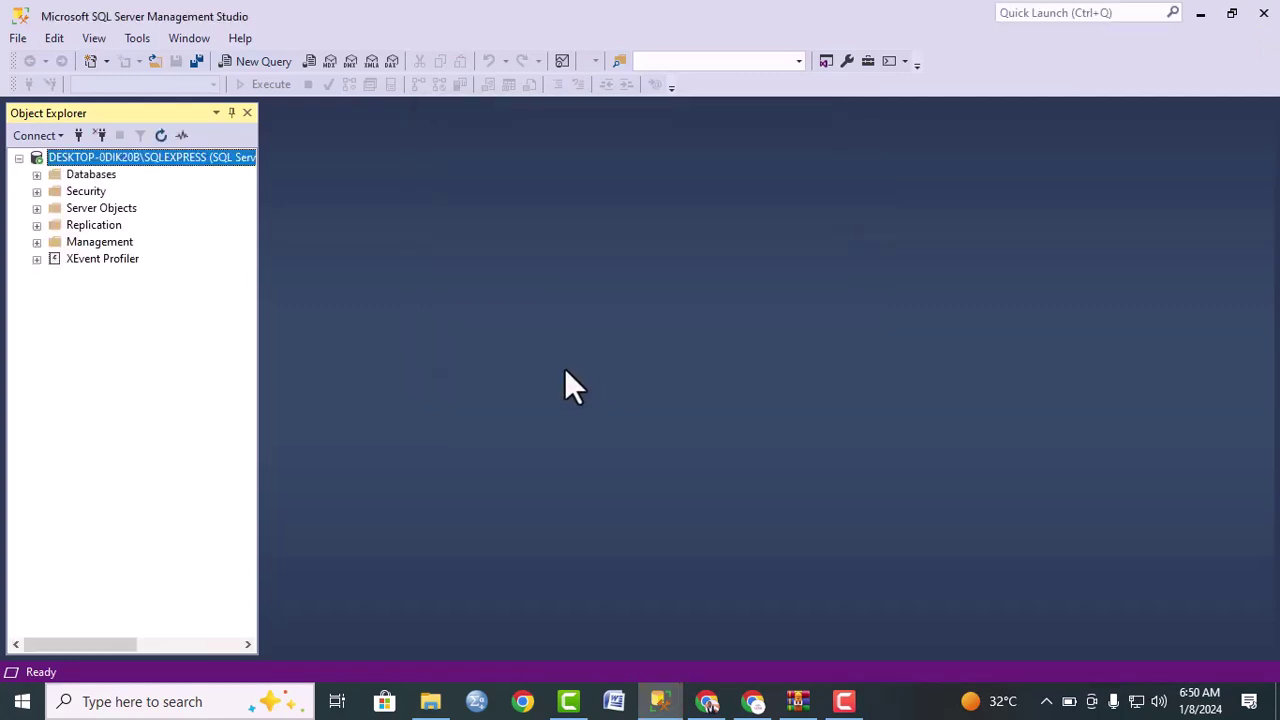
left_click(37, 175)
right_click(90, 175)
left_click(218, 184)
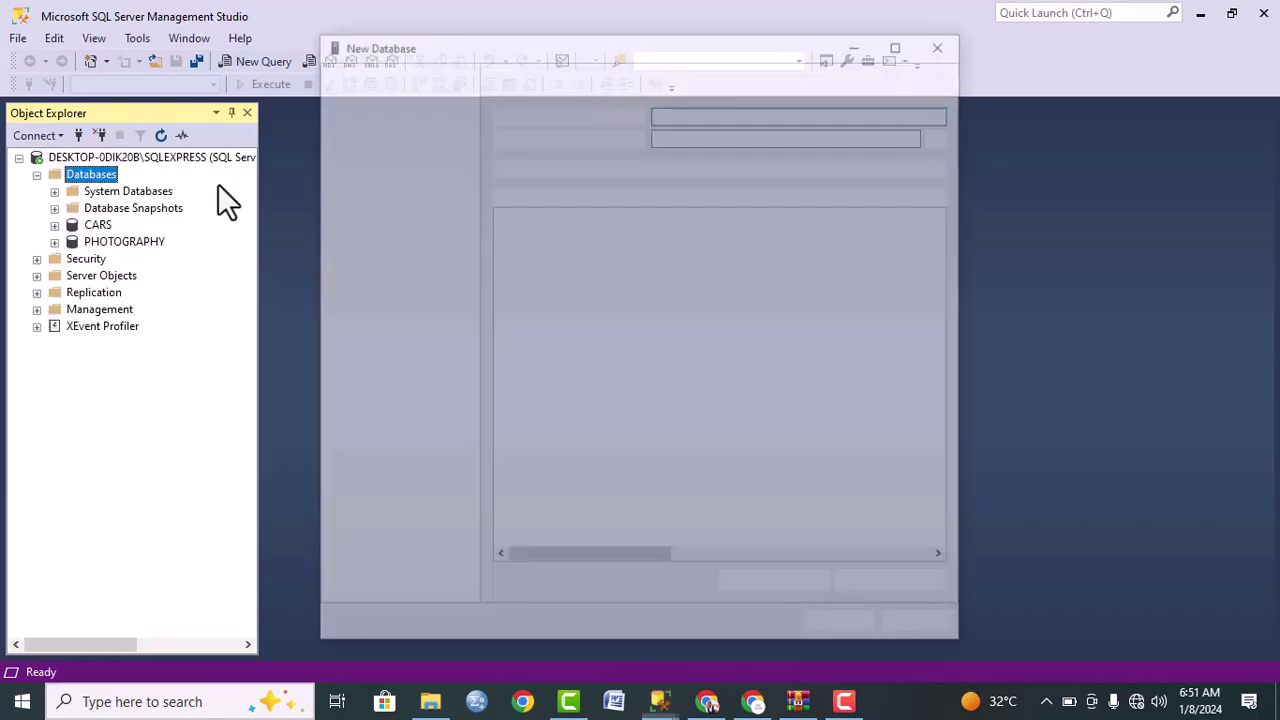
type("a")
key("BackSpace")
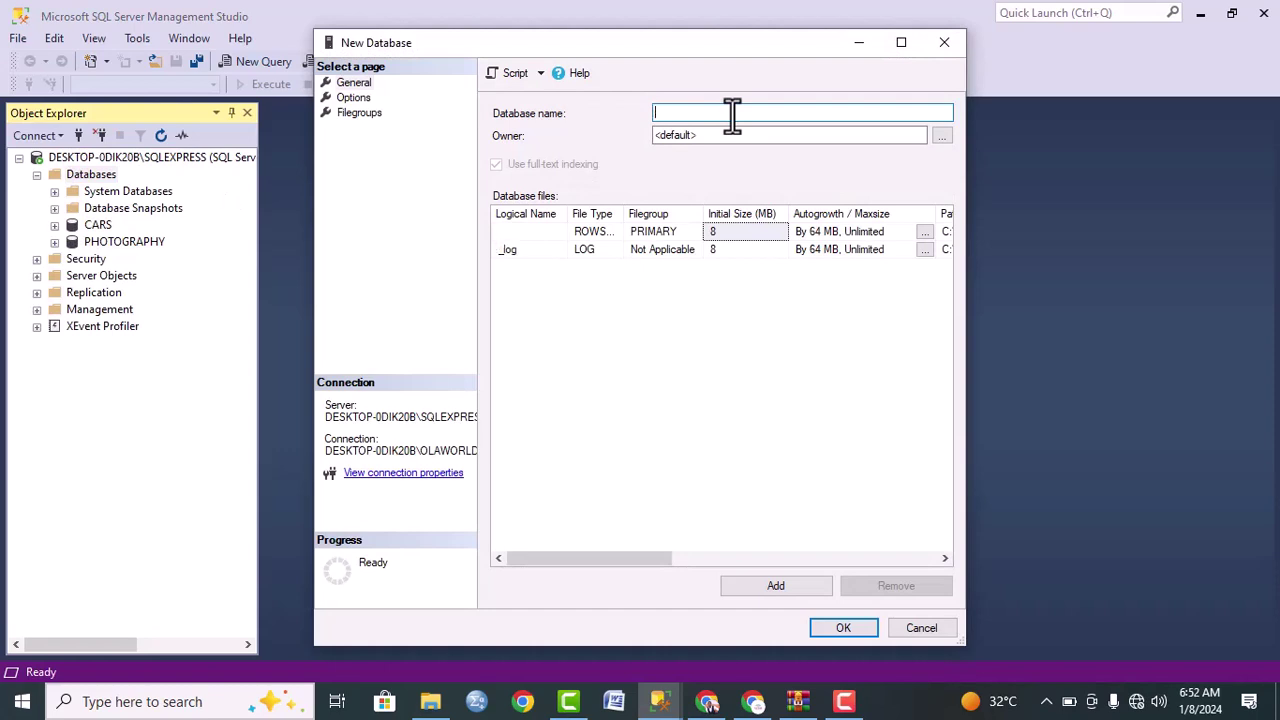
type("ATHLETES")
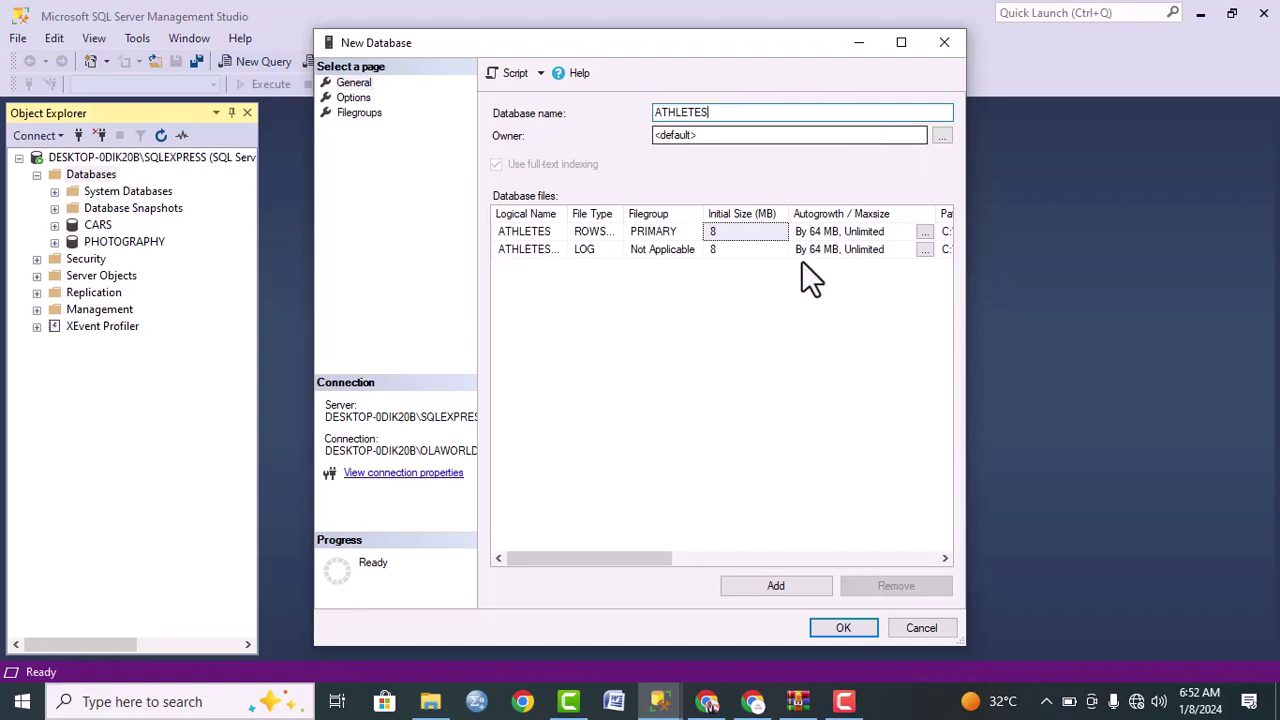
left_click(844, 627)
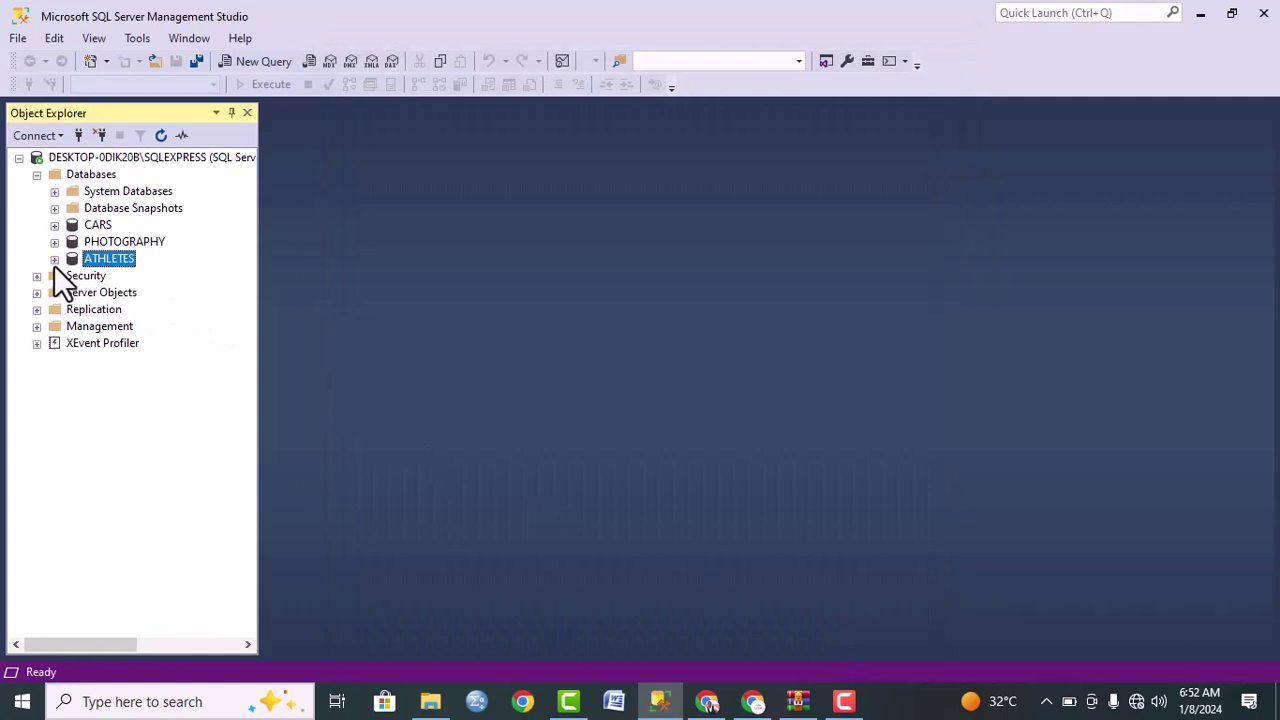
Start the Import Flat File wizard for the ATHLETES database and proceed to specifying the input file
left_click(54, 262)
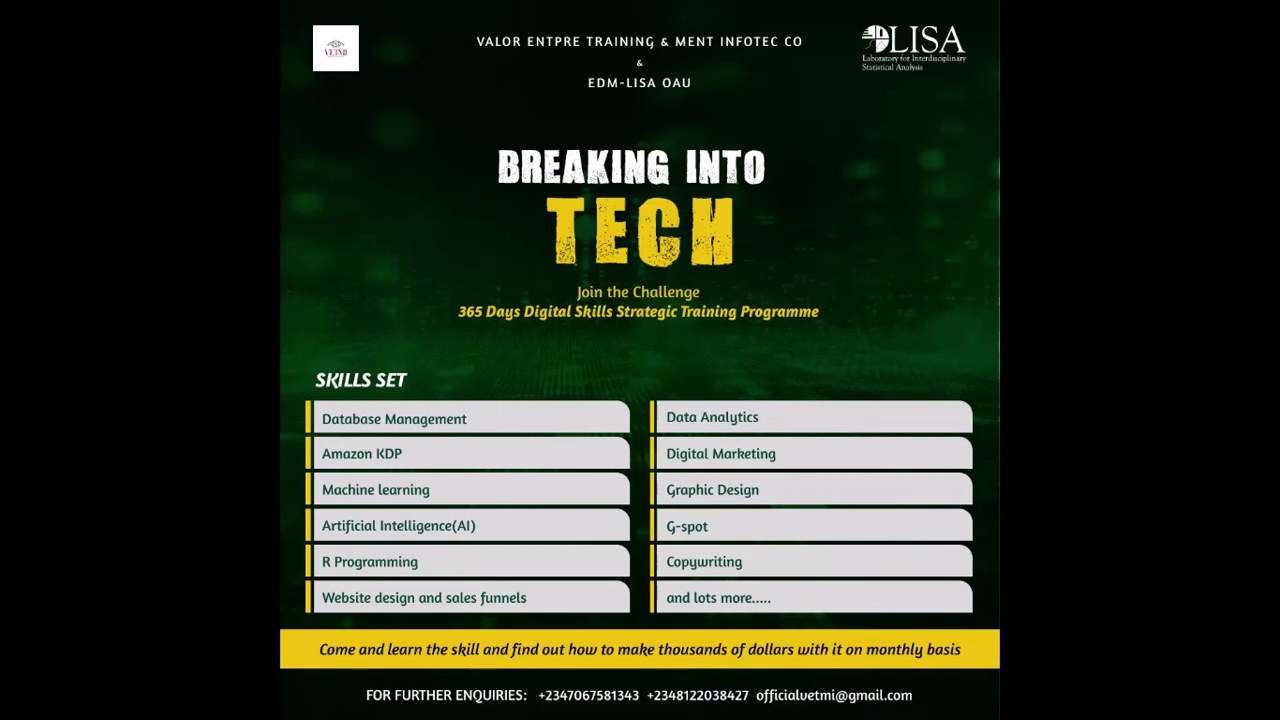
right_click(118, 258)
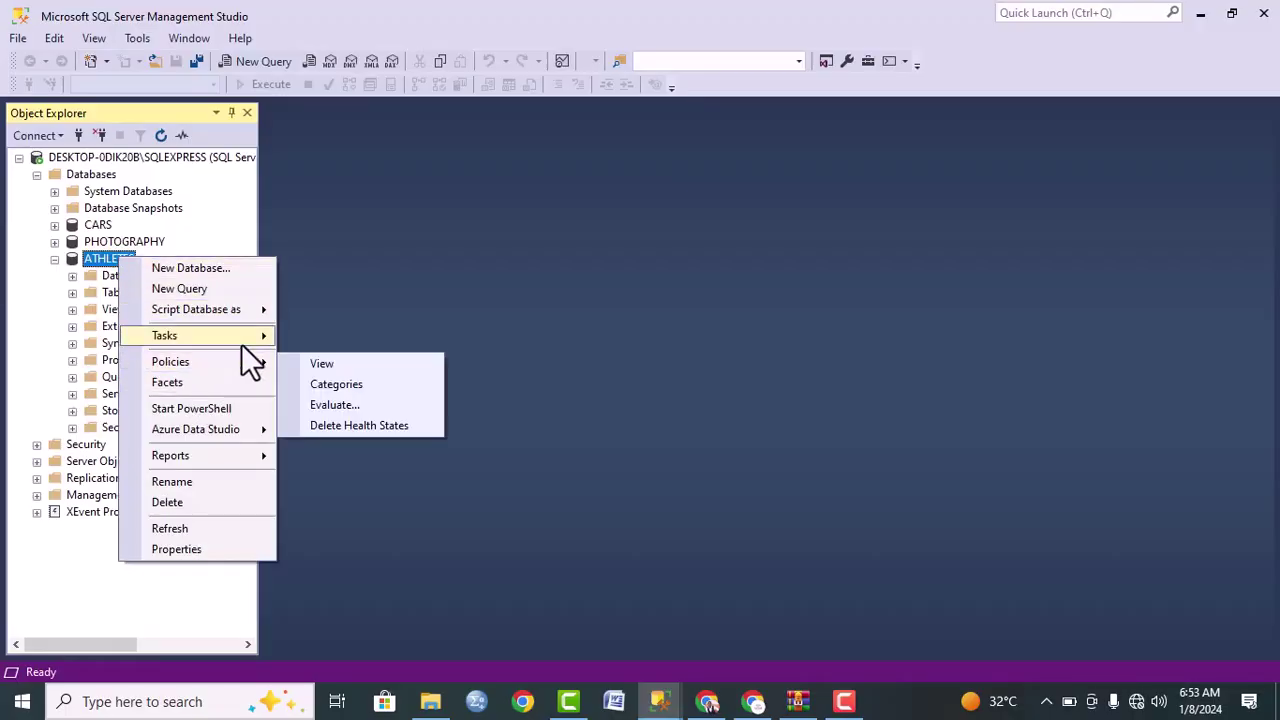
mouse_move(258, 337)
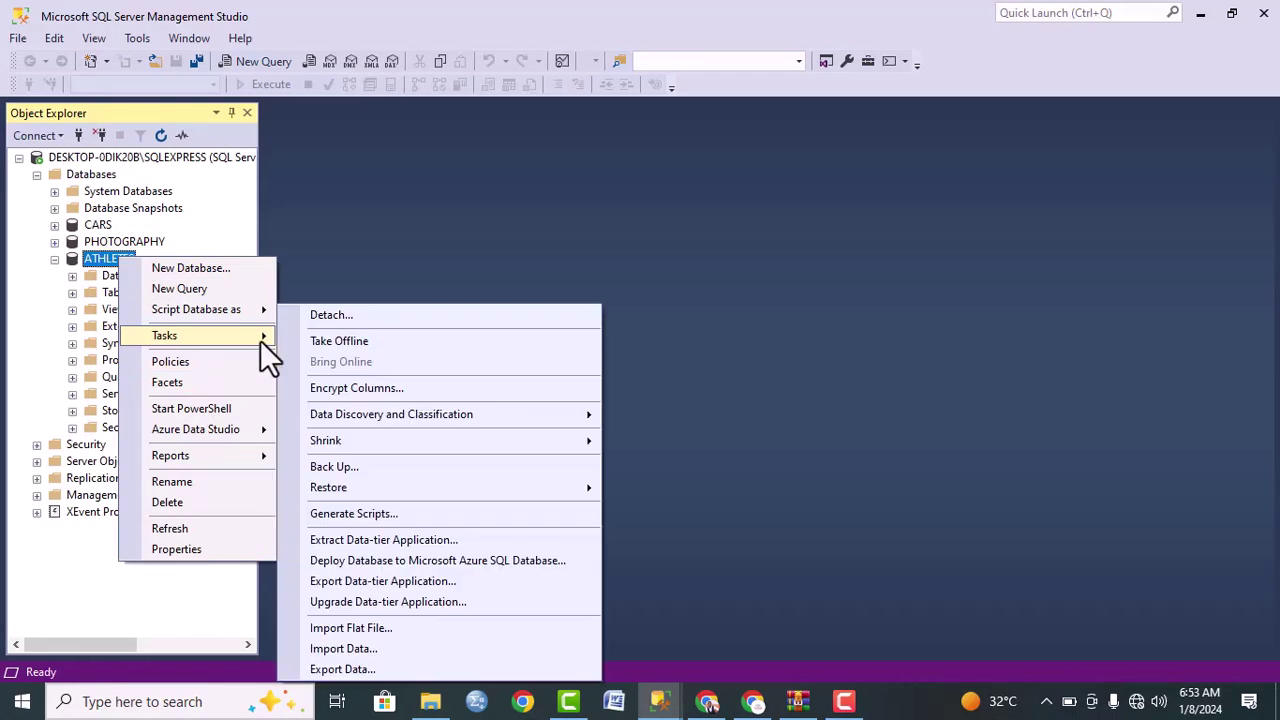
left_click(355, 626)
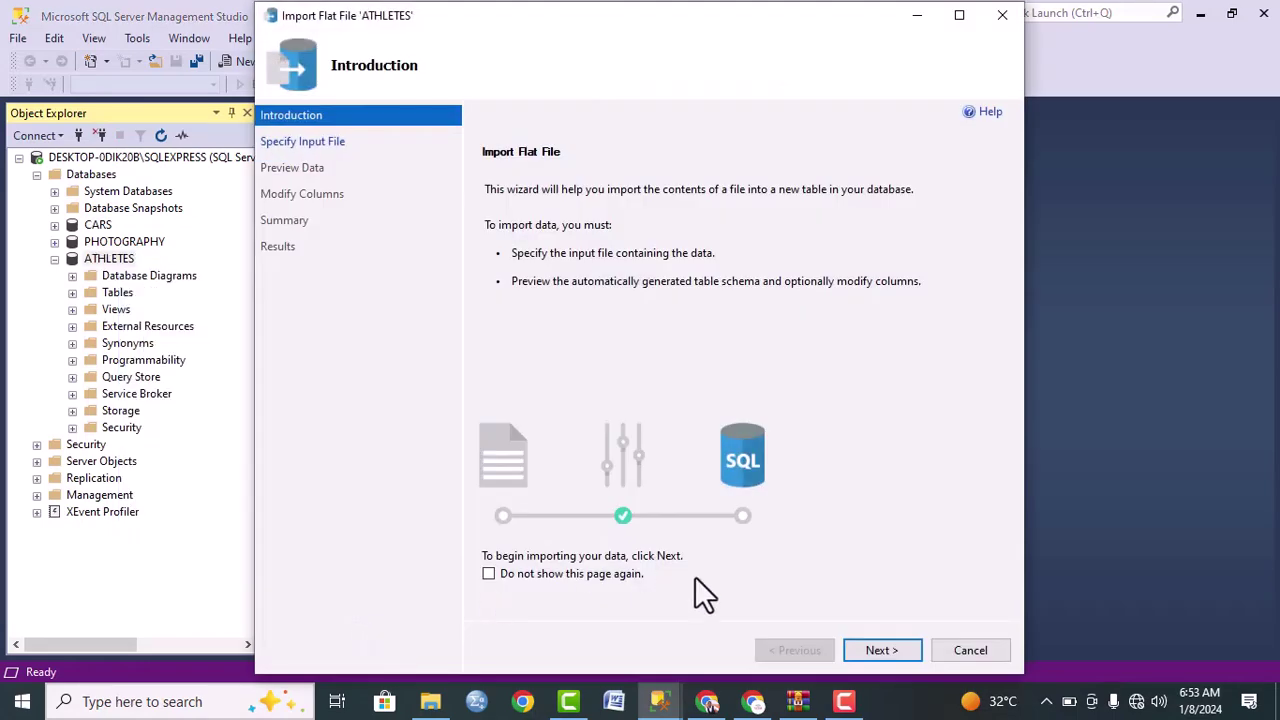
left_click(868, 652)
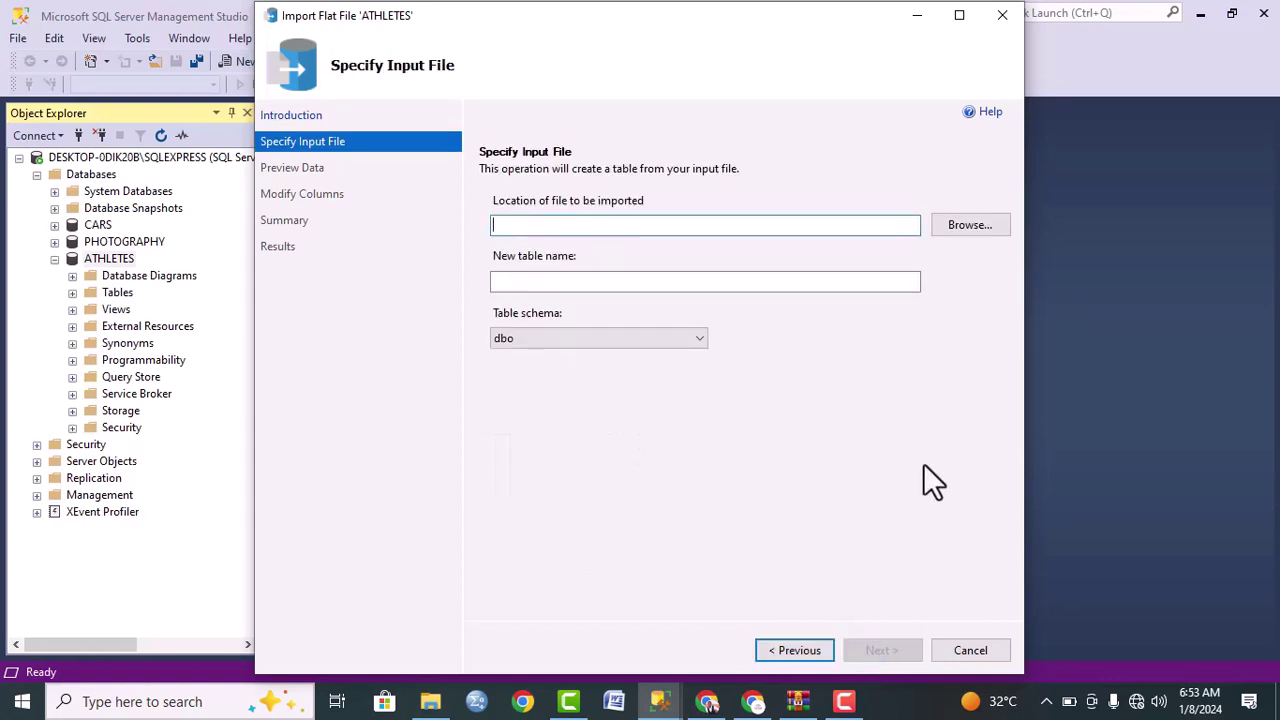
Choose athletesdata.csv from the Documents folder as the file to import
left_click(977, 225)
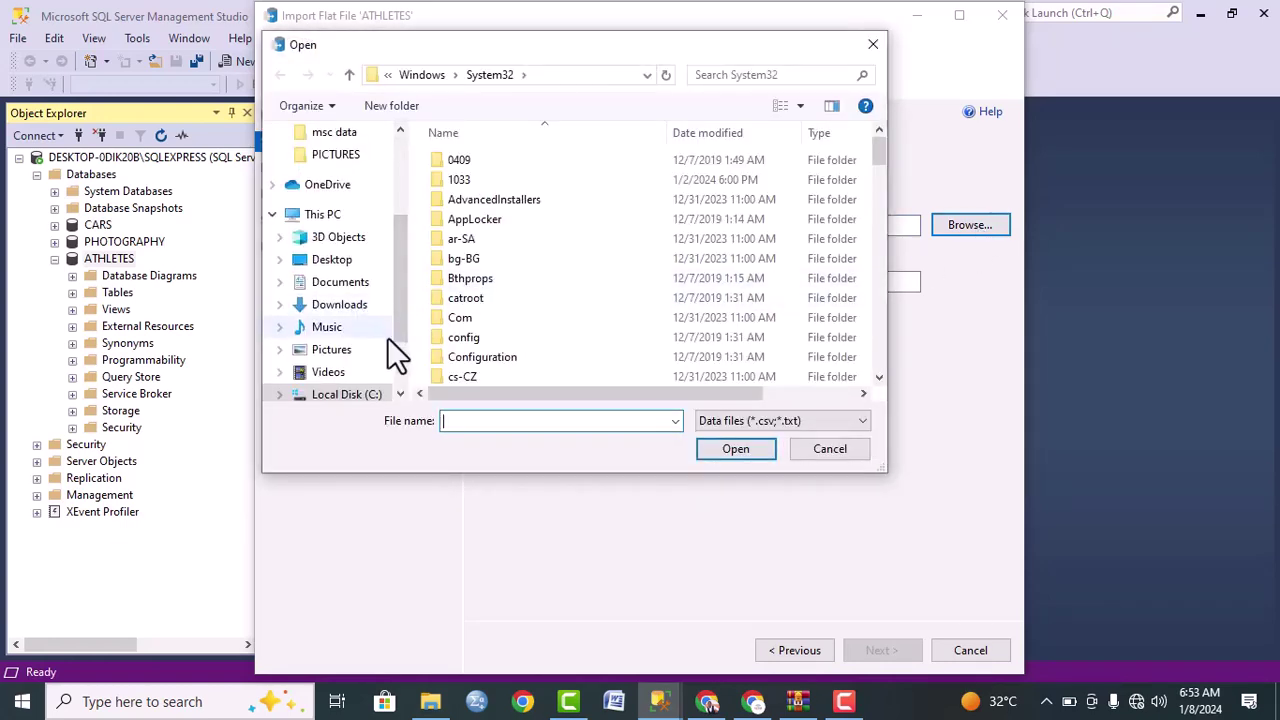
left_click(393, 366)
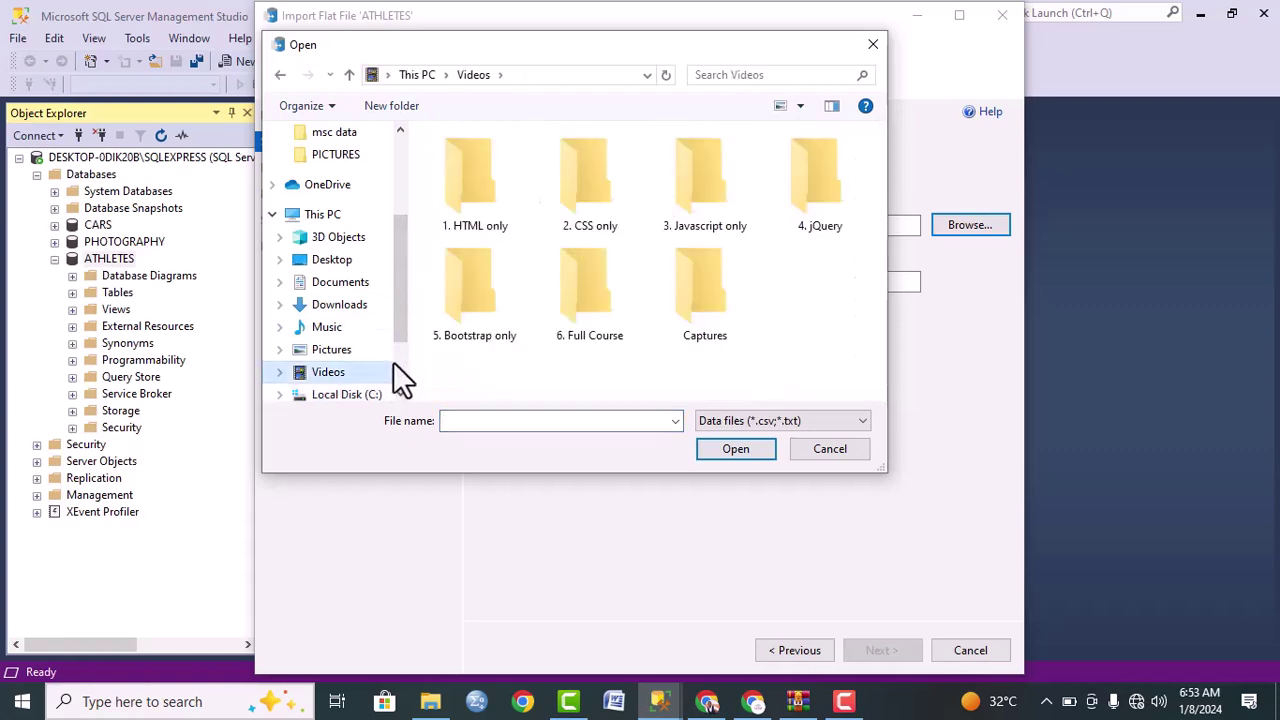
left_click(345, 285)
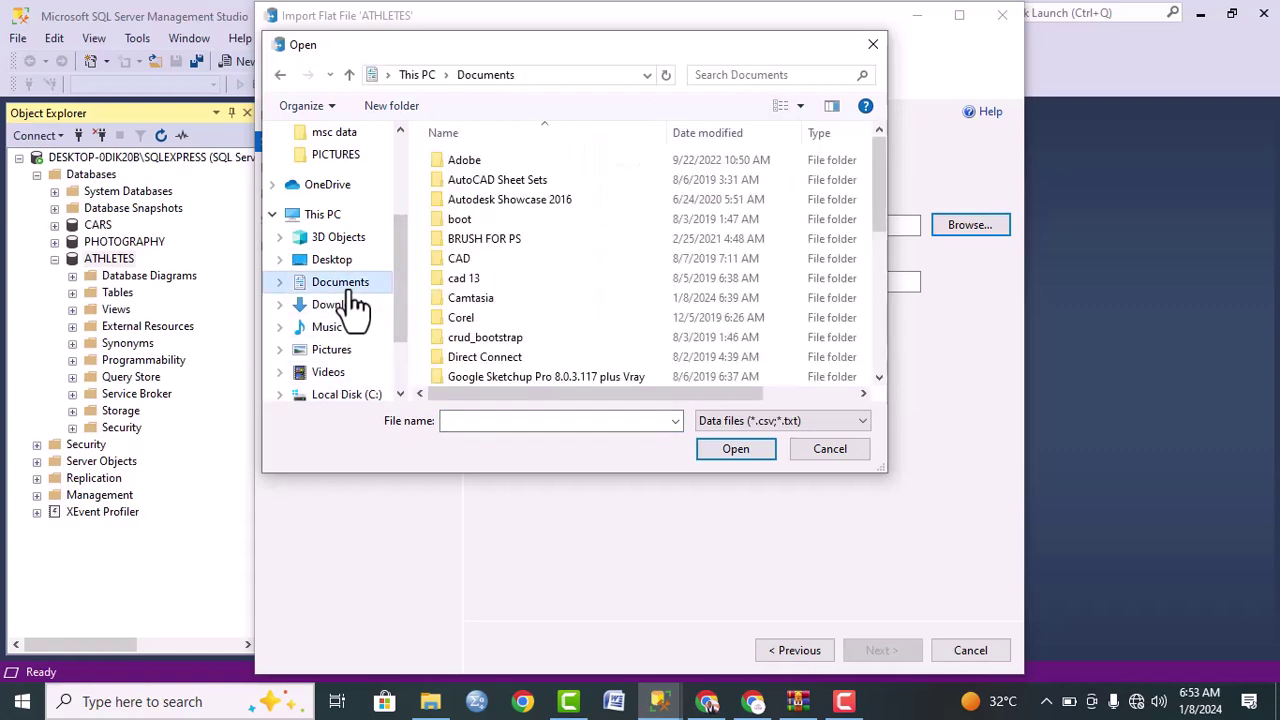
left_click(880, 280)
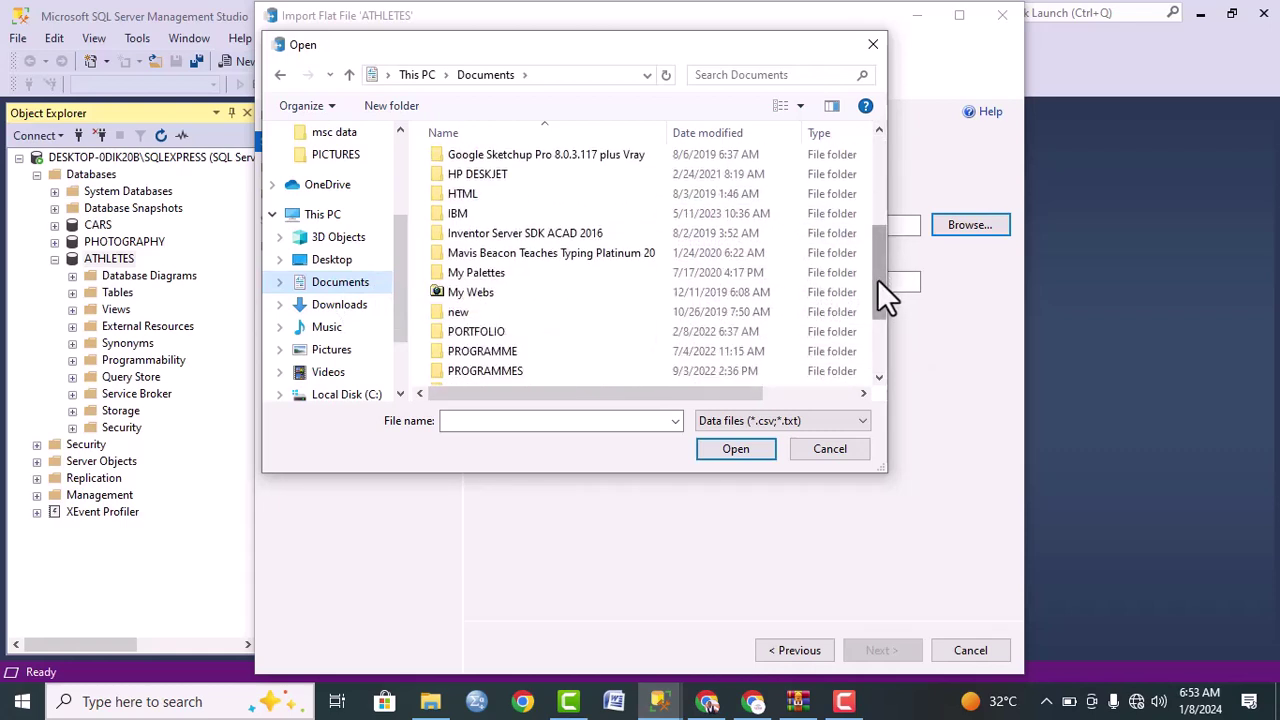
left_click_drag(877, 279, 881, 334)
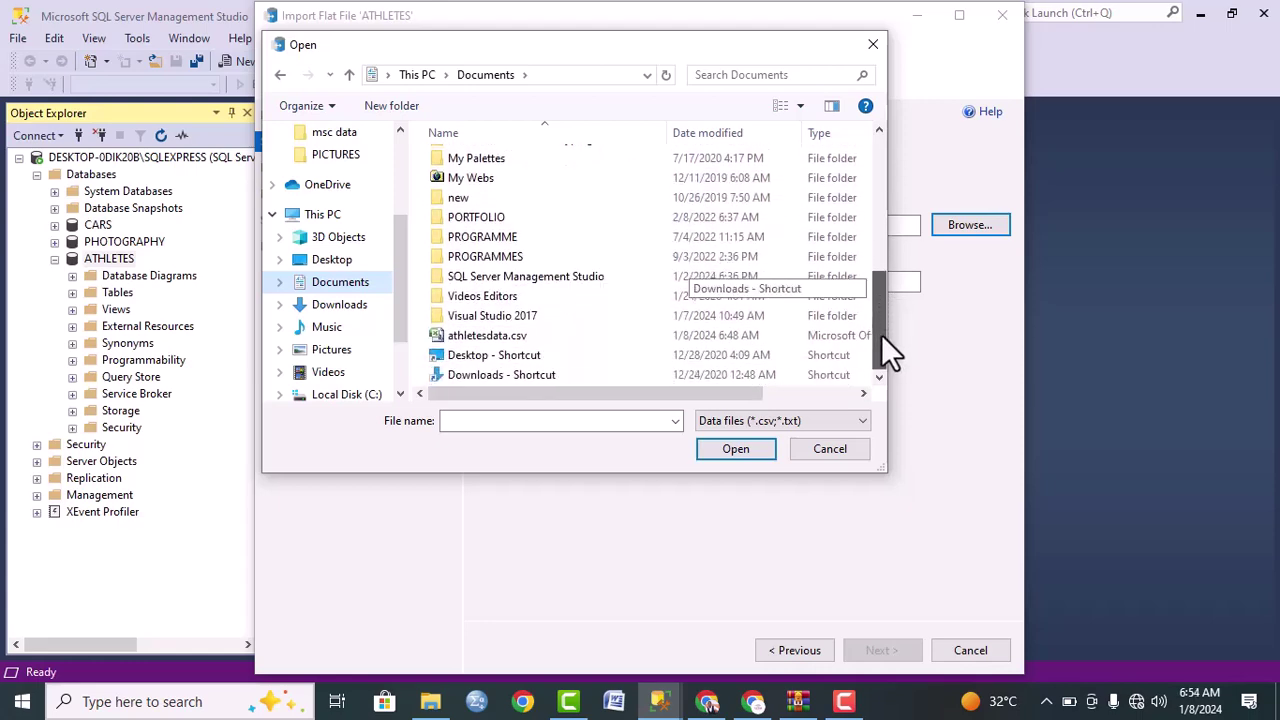
left_click(498, 336)
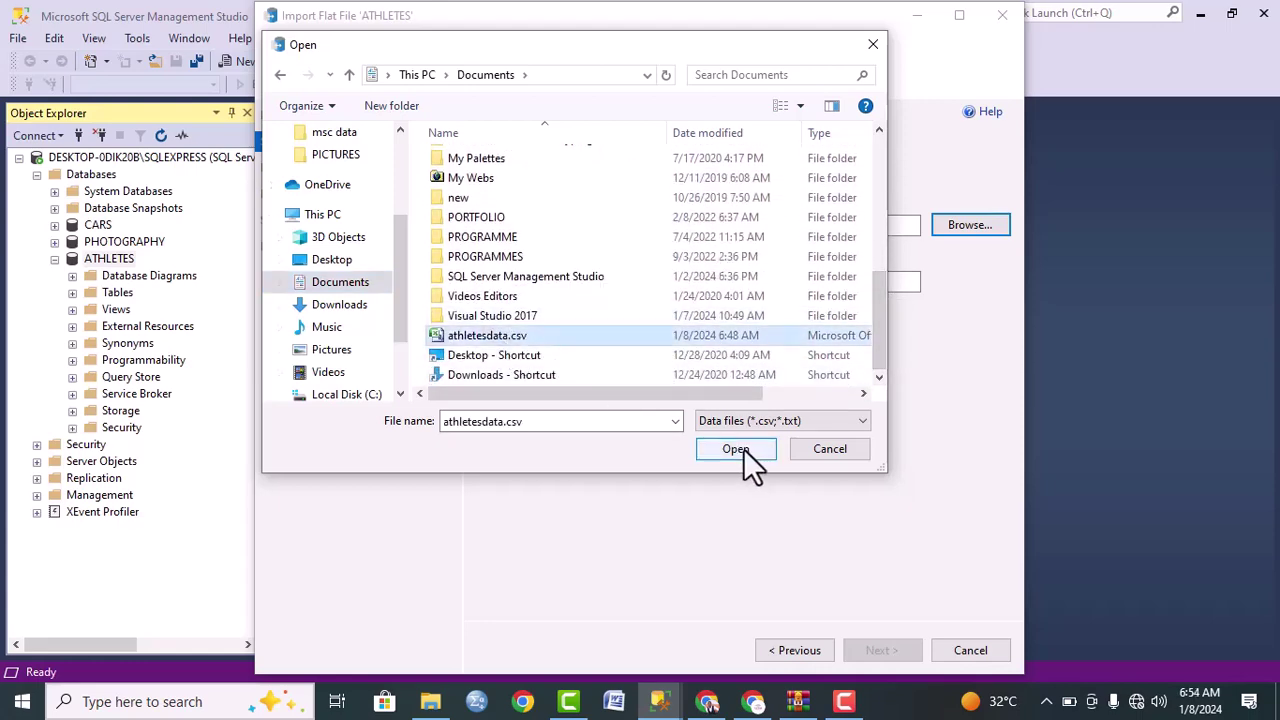
left_click(743, 448)
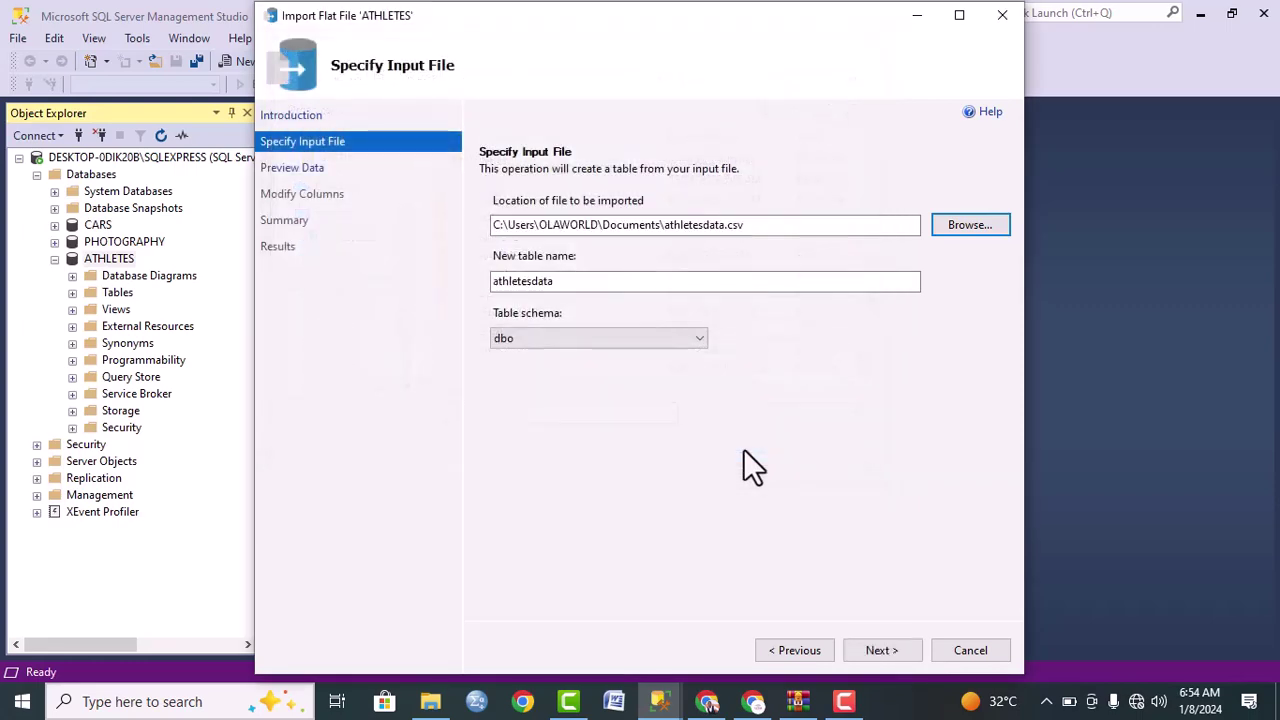
Advance the import through the data preview to the column definitions, examining the previewed data and each column's data type and null setting
left_click(882, 653)
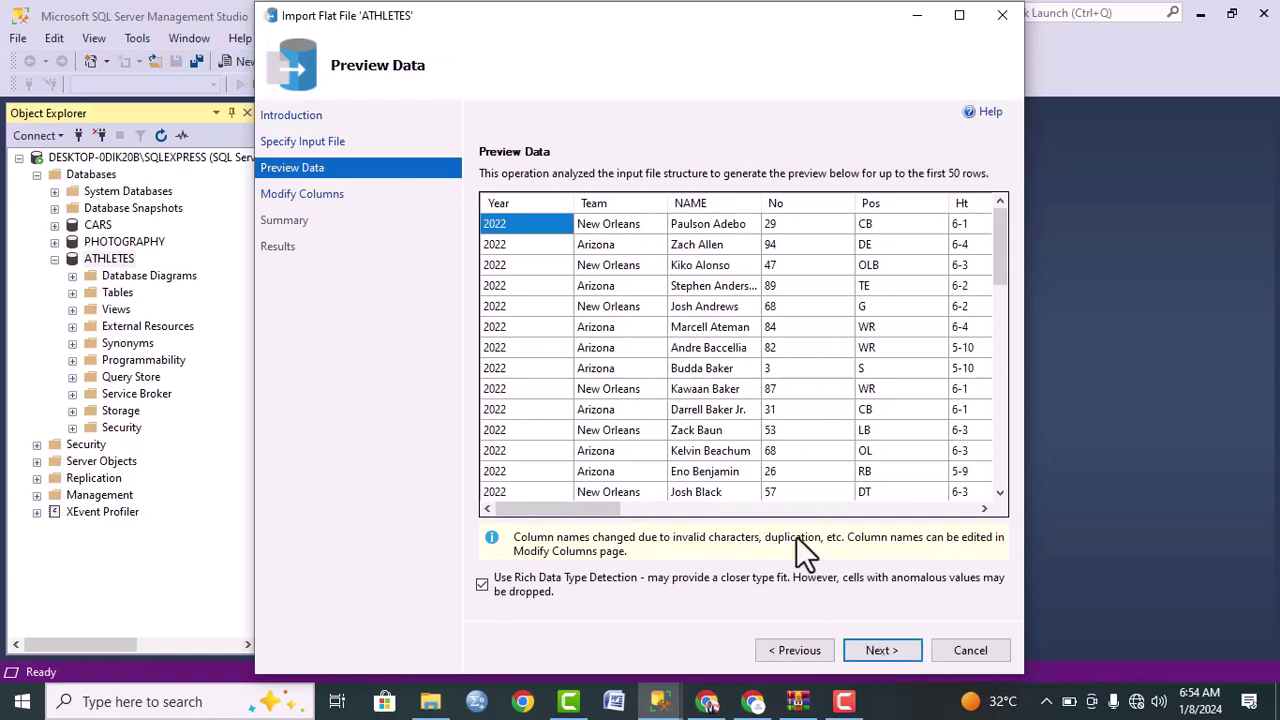
left_click(721, 506)
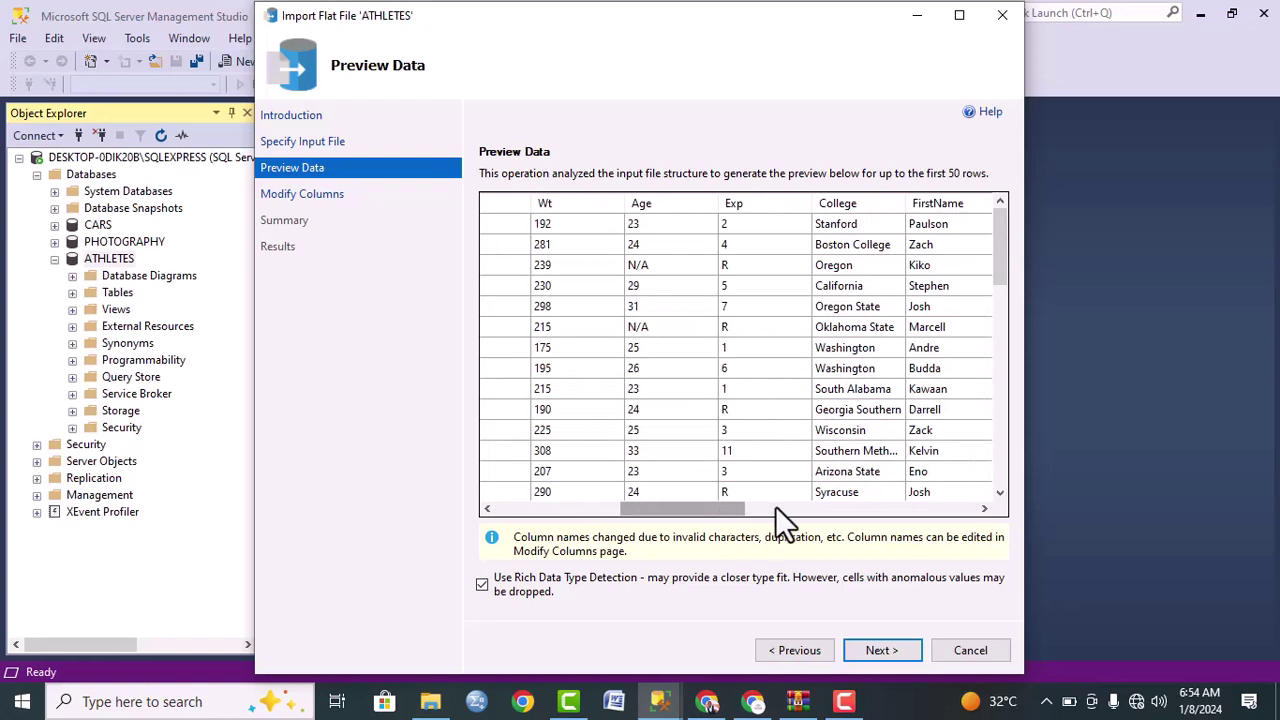
left_click(302, 198)
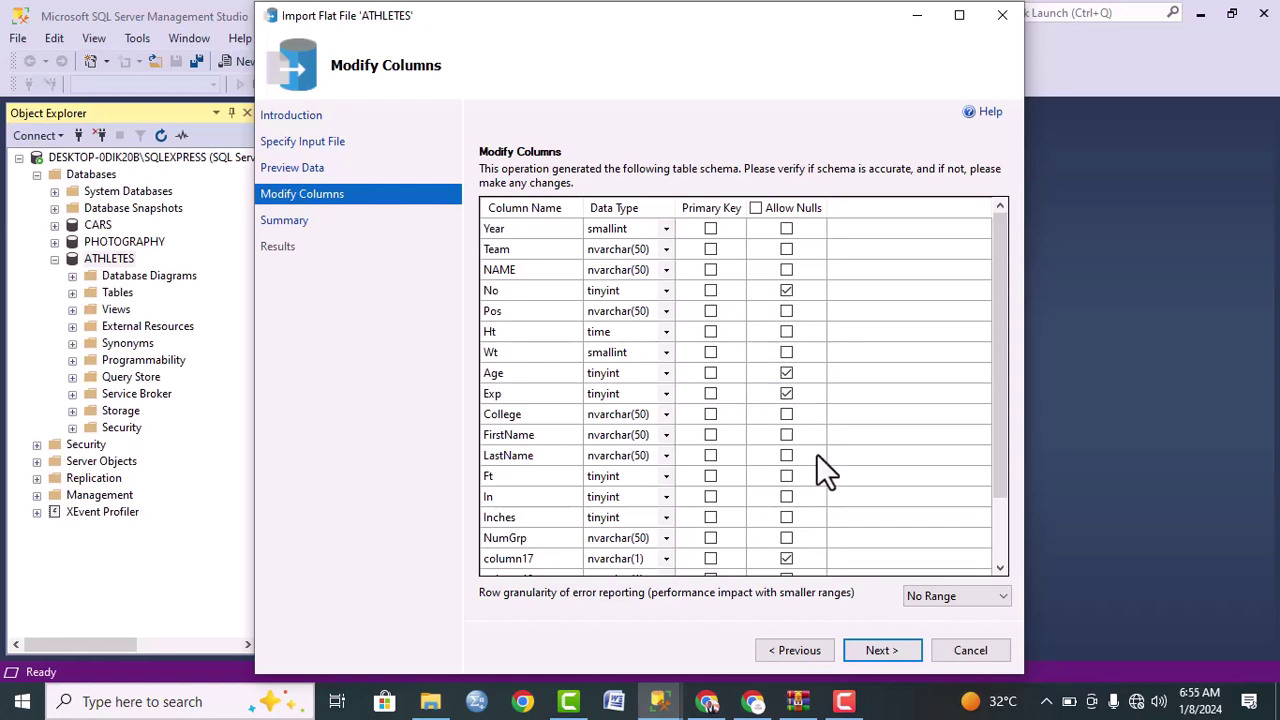
left_click(1000, 530)
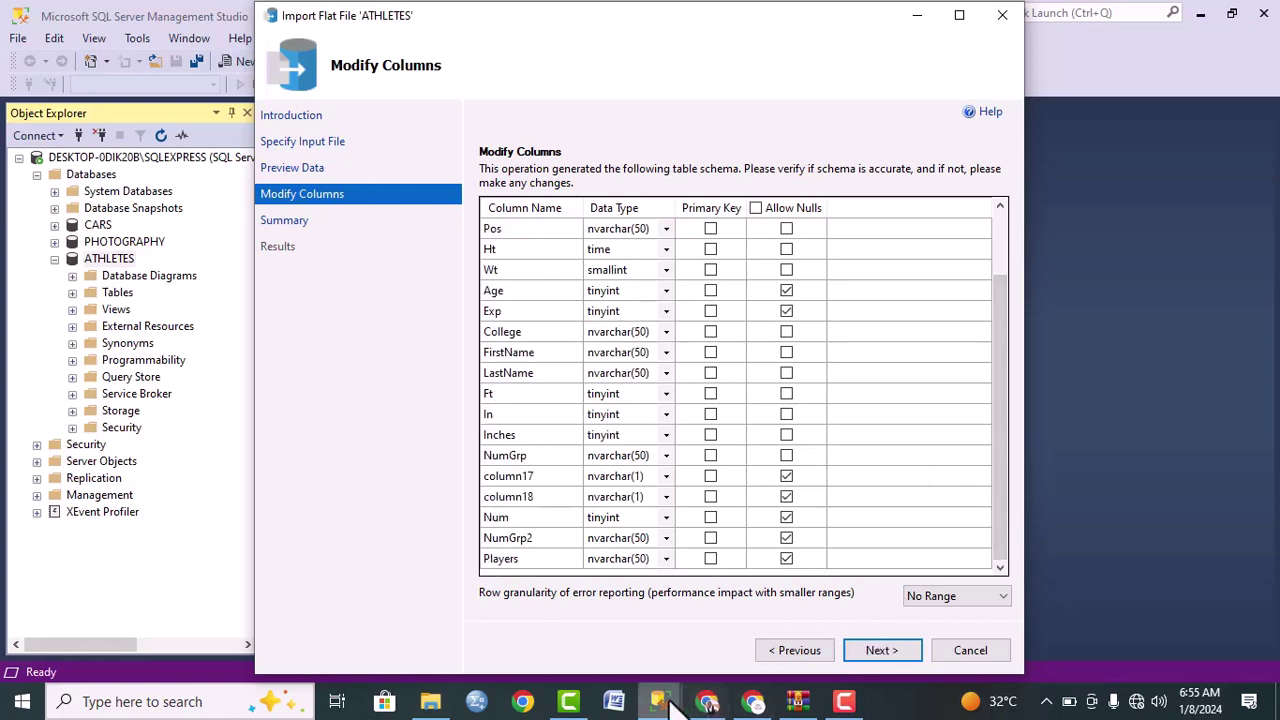
Accept the proposed column definitions, run the flat file import into the ATHLETES database and close the wizard
mouse_move(755, 706)
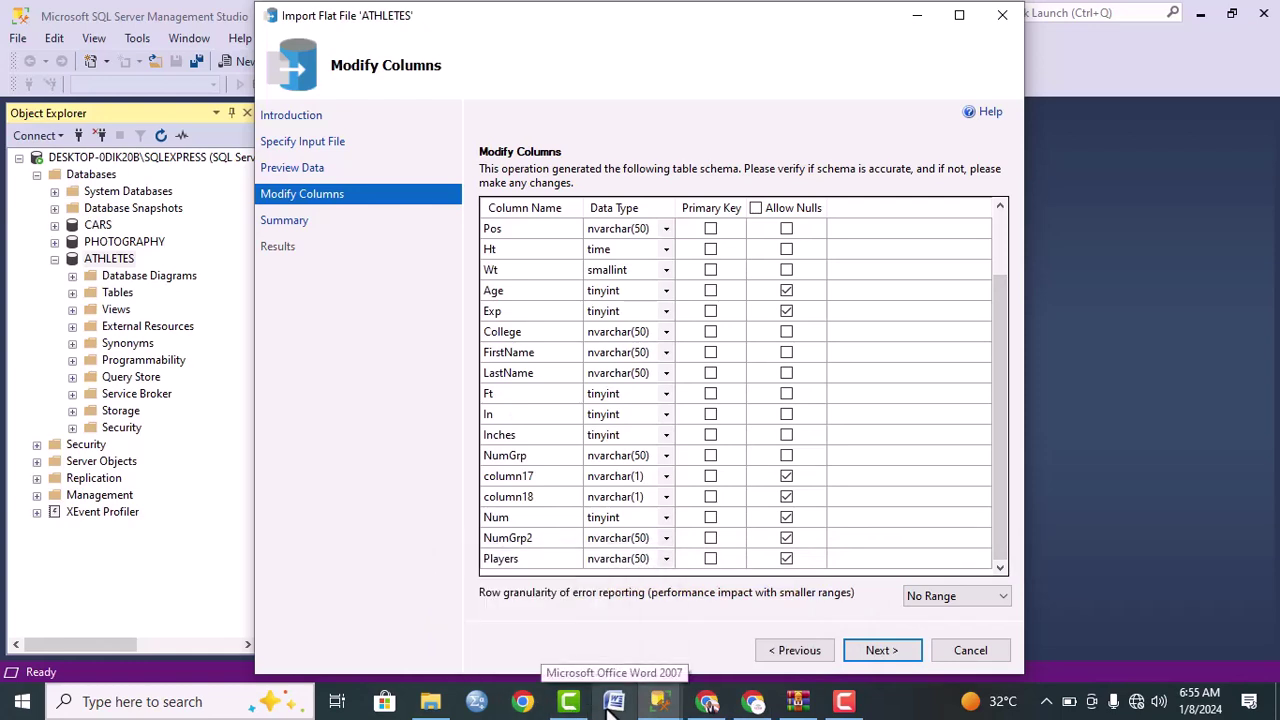
left_click(1003, 257)
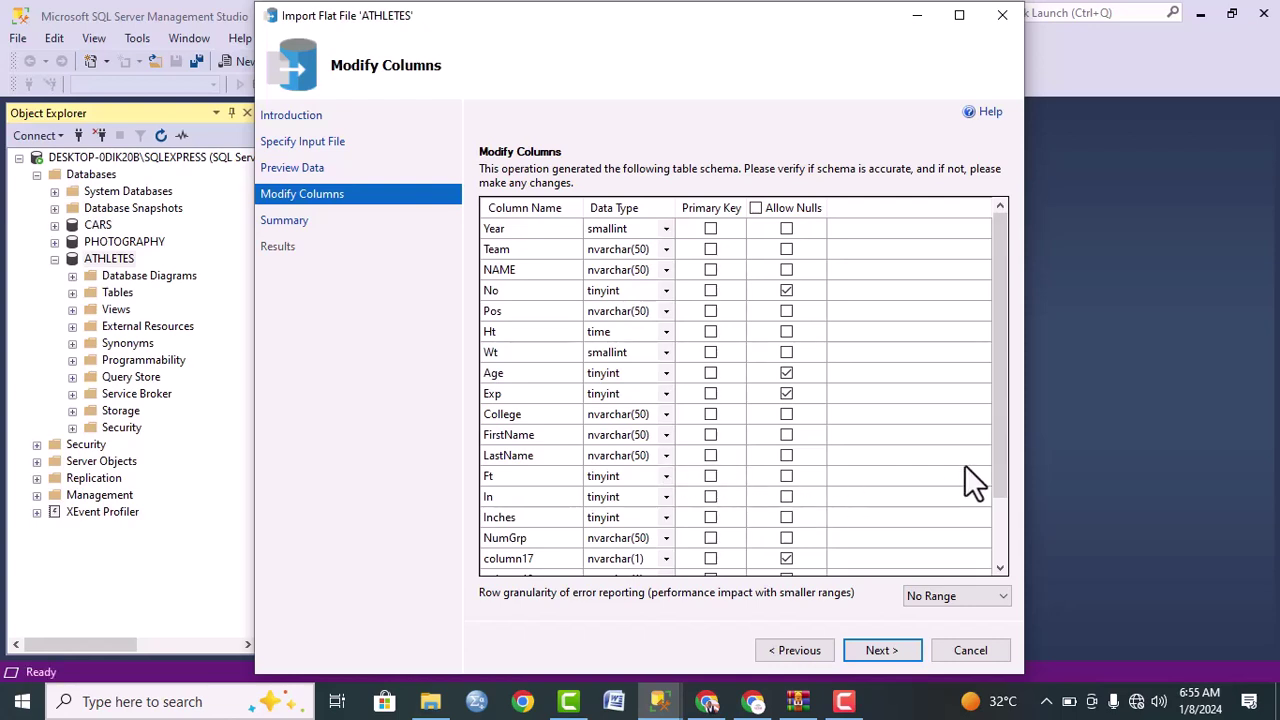
left_click(1000, 528)
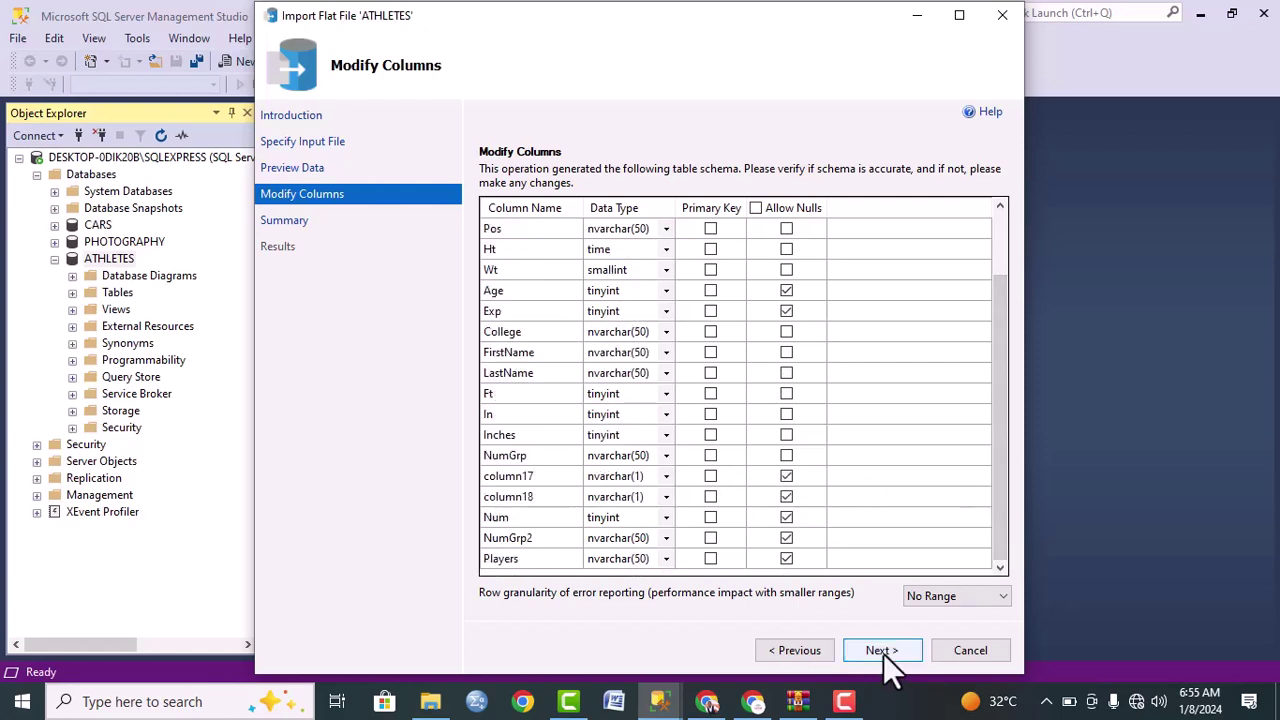
left_click(883, 653)
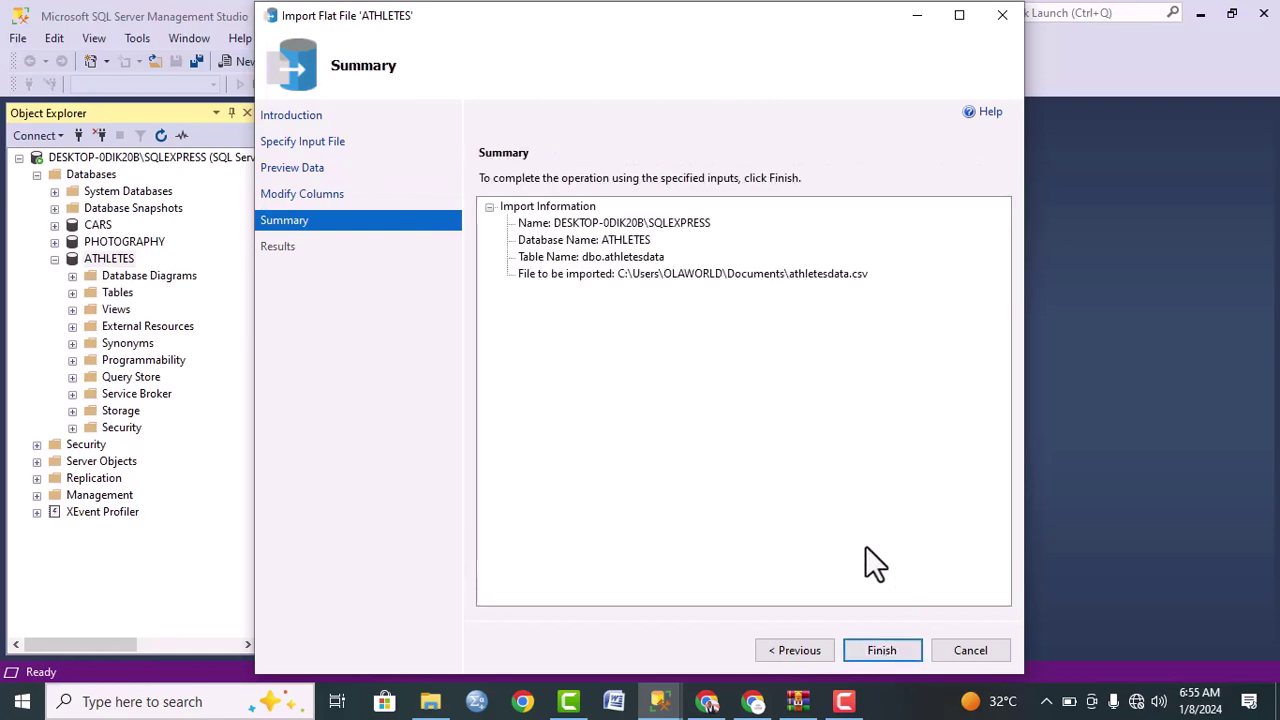
left_click(885, 651)
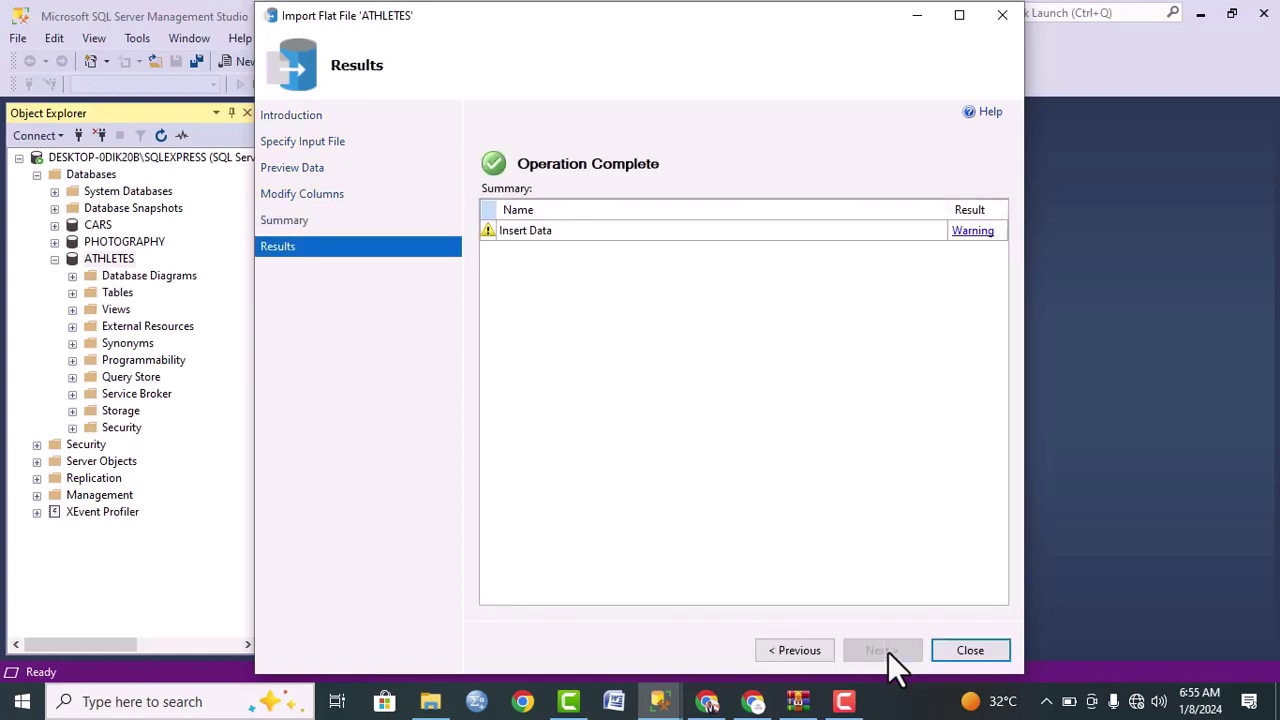
left_click(968, 652)
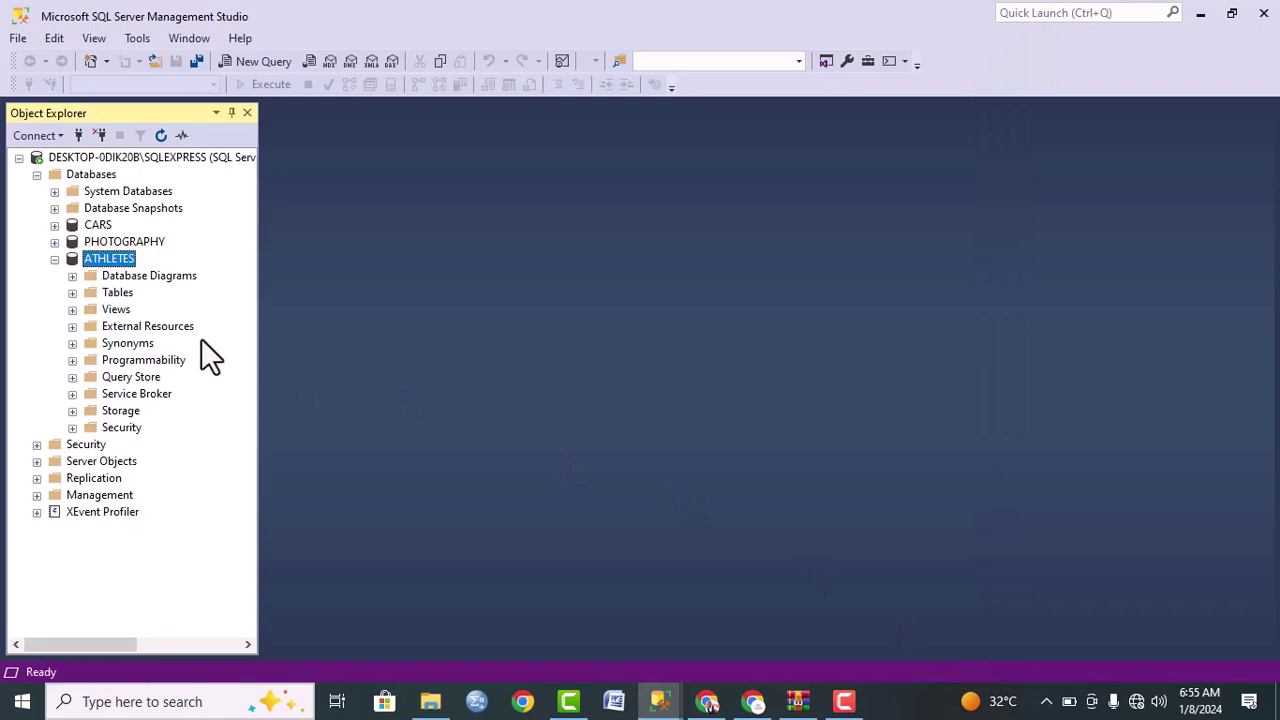
Query the top 1000 rows of the dbo.athletesdata table in the ATHLETES database
left_click(74, 295)
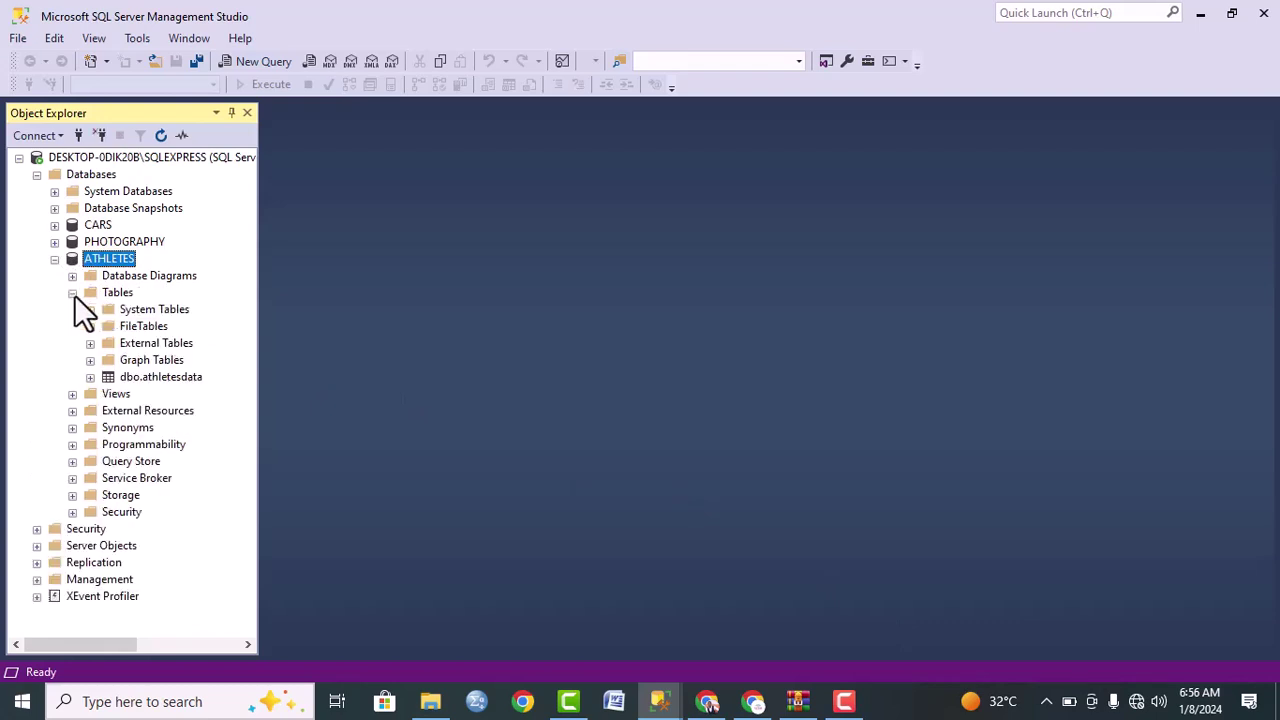
left_click(140, 385)
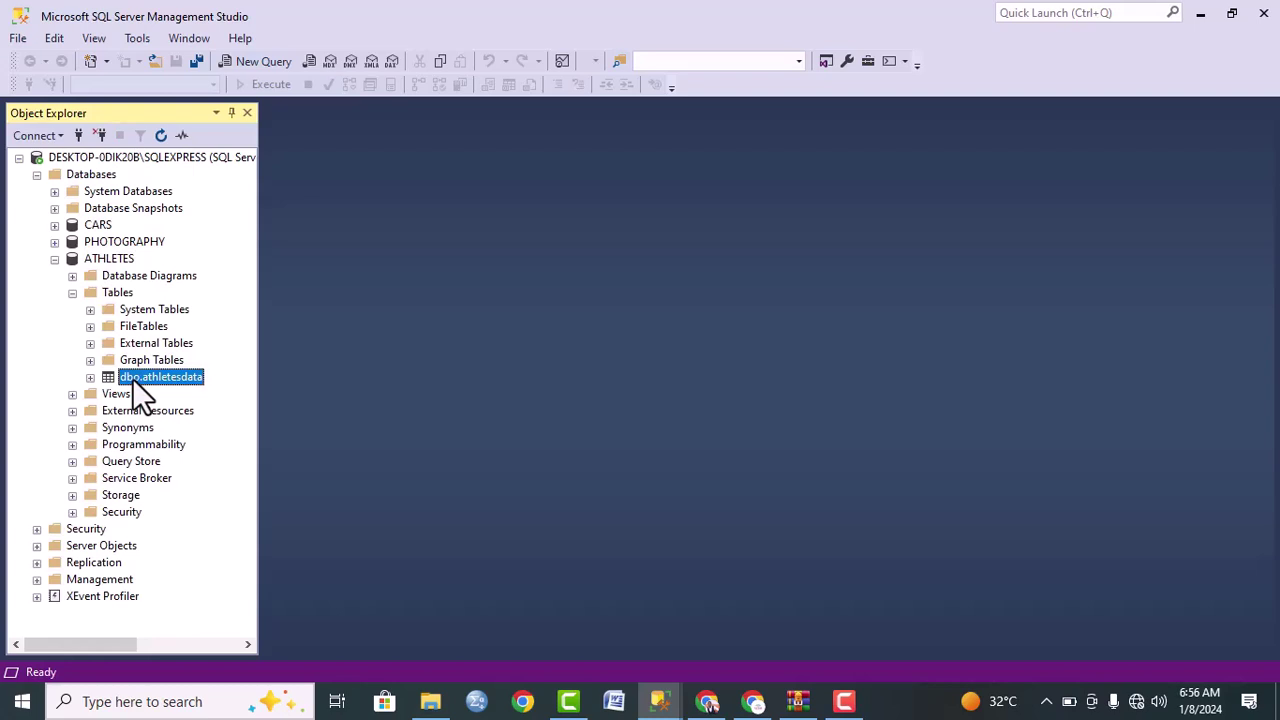
right_click(137, 385)
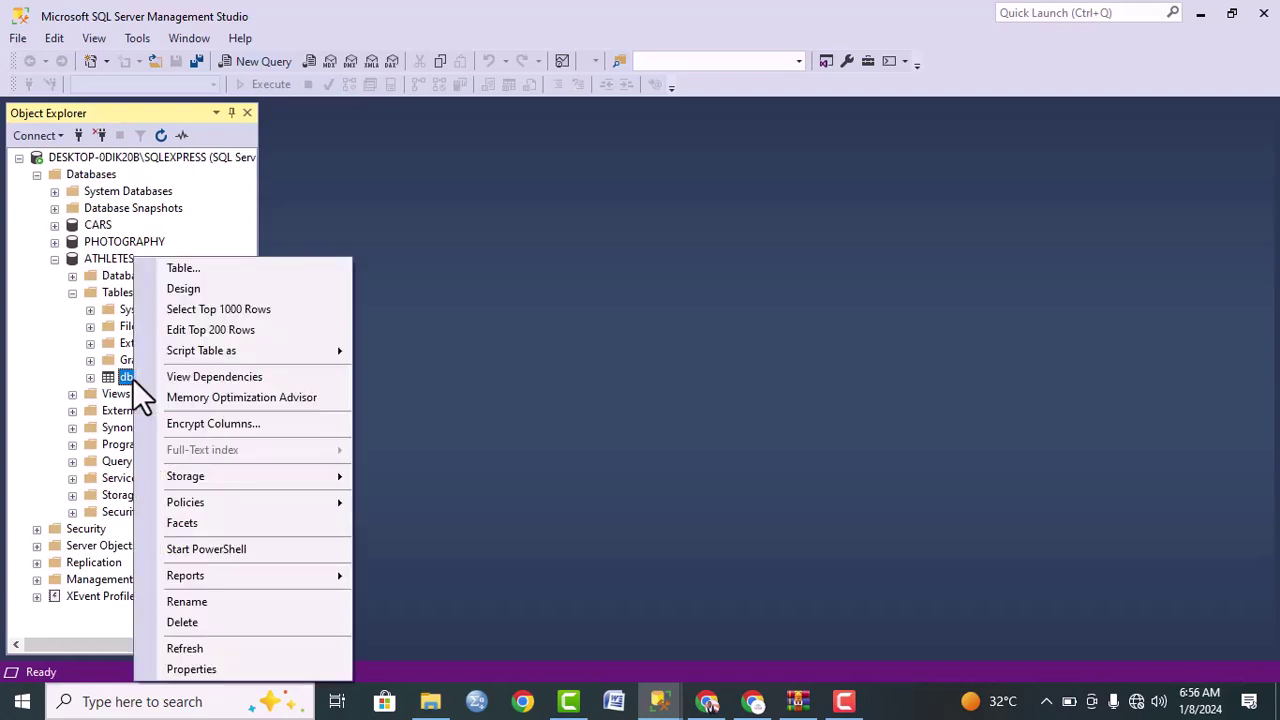
left_click(218, 312)
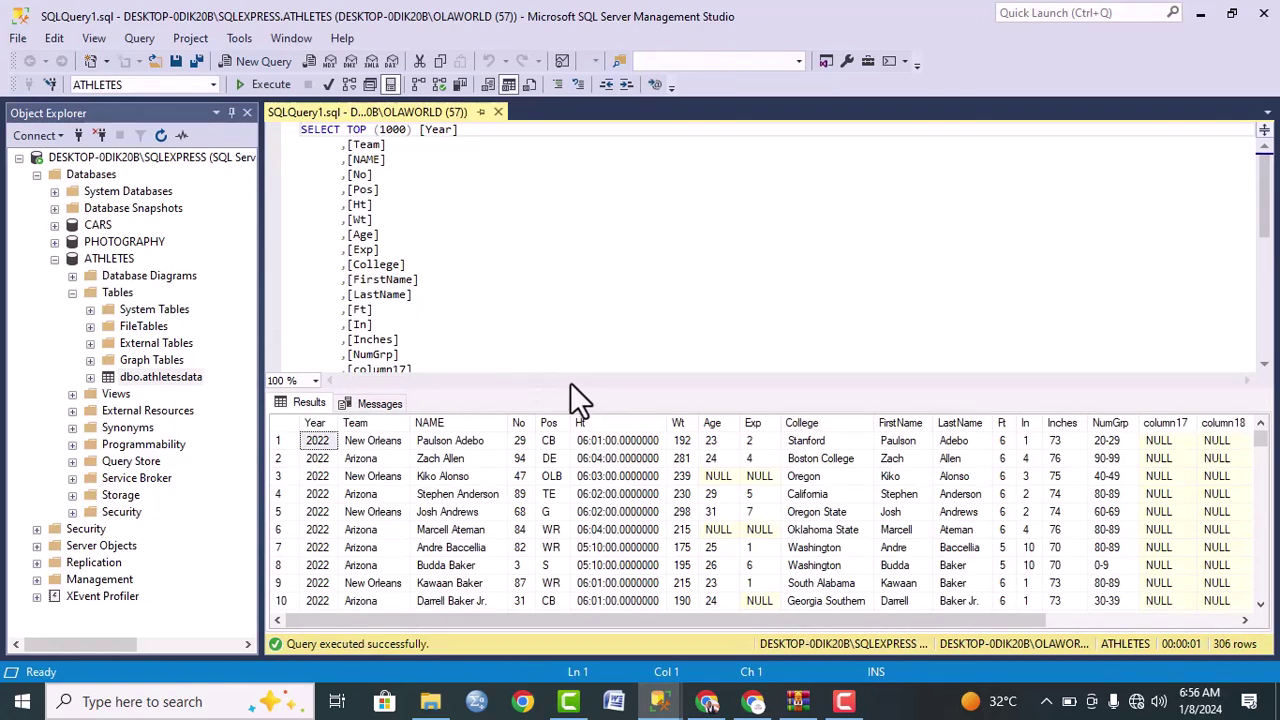
Enlarge the results area, examine the imported athlete data across all columns and down to the last record, and close the query
left_click_drag(574, 390, 546, 133)
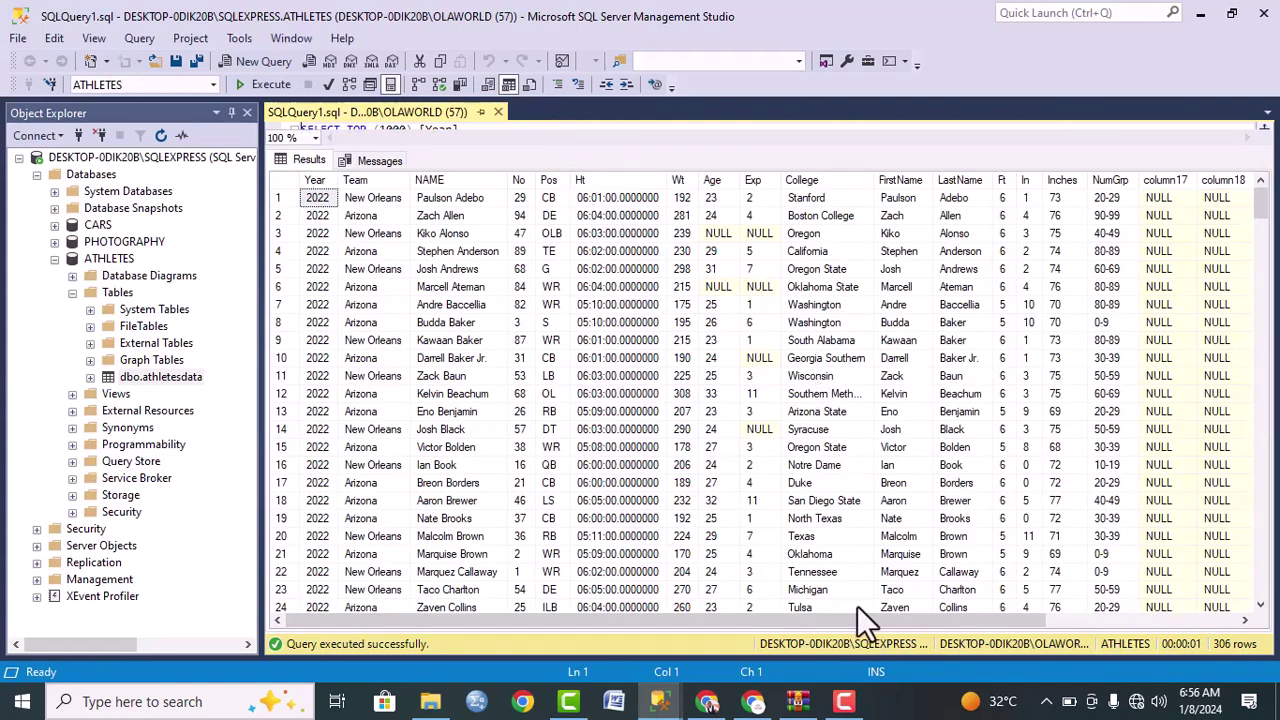
left_click_drag(819, 618, 1092, 616)
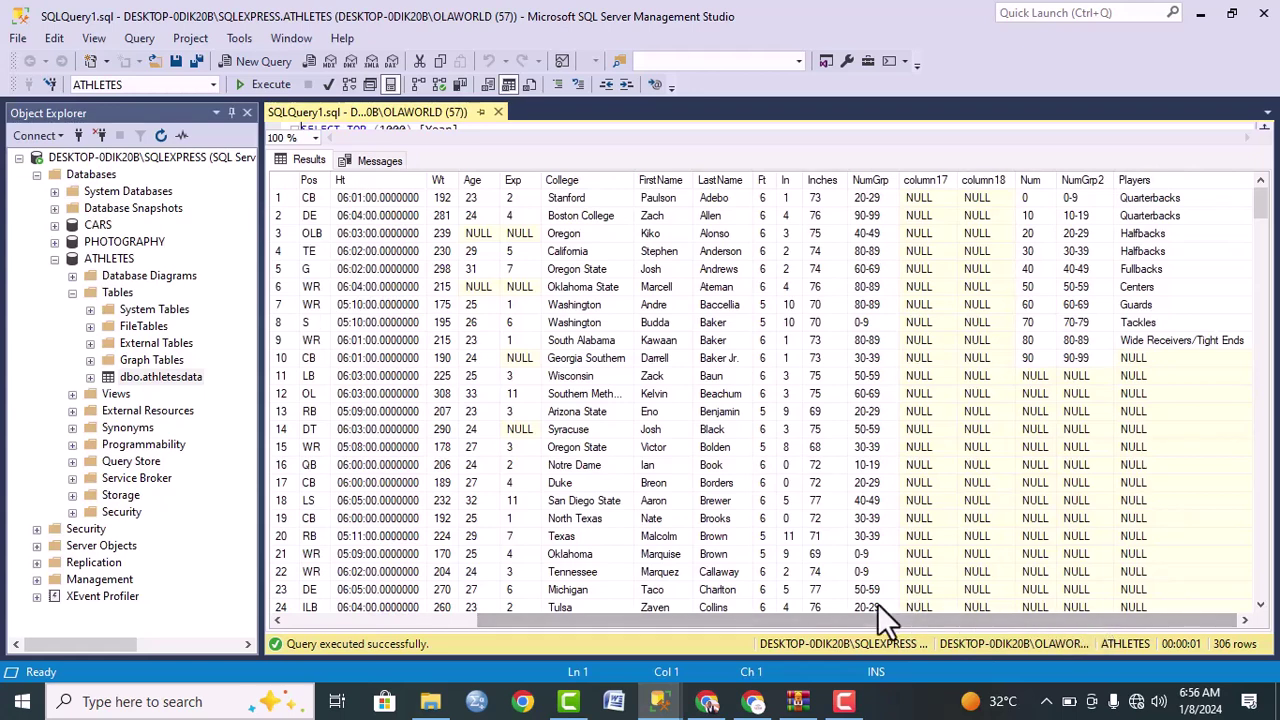
left_click_drag(592, 620, 372, 636)
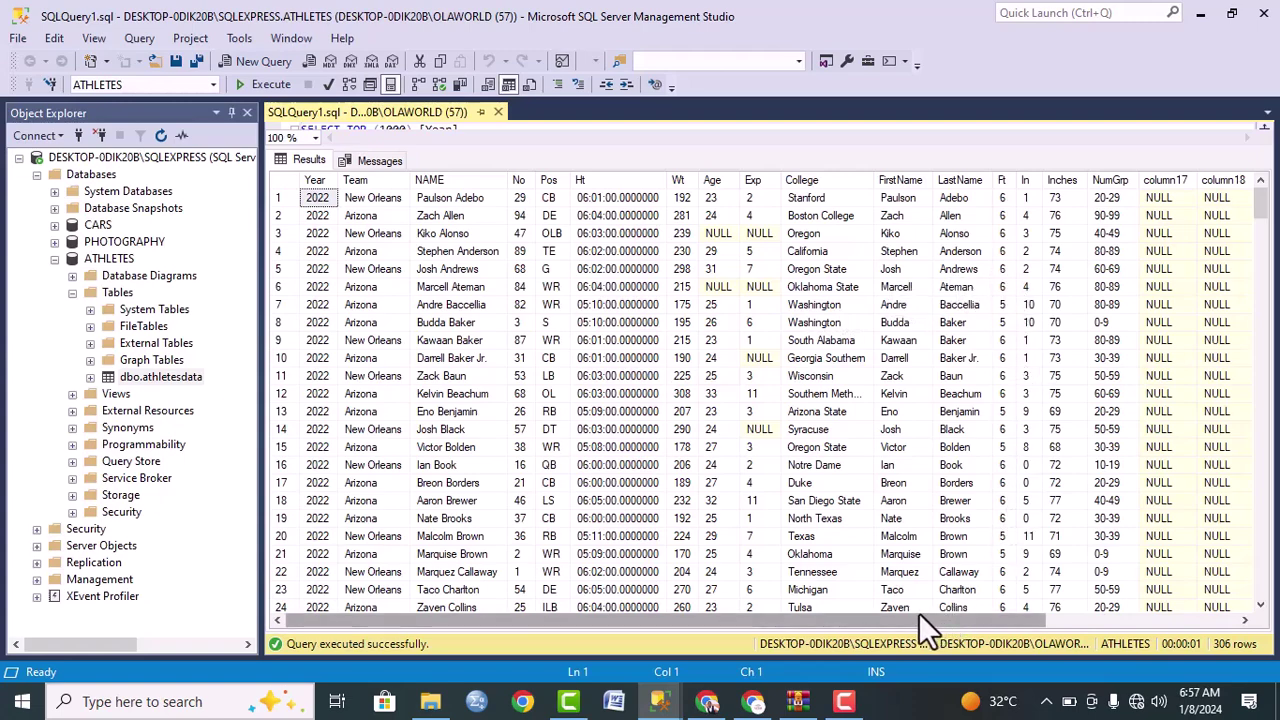
left_click_drag(866, 618, 1085, 611)
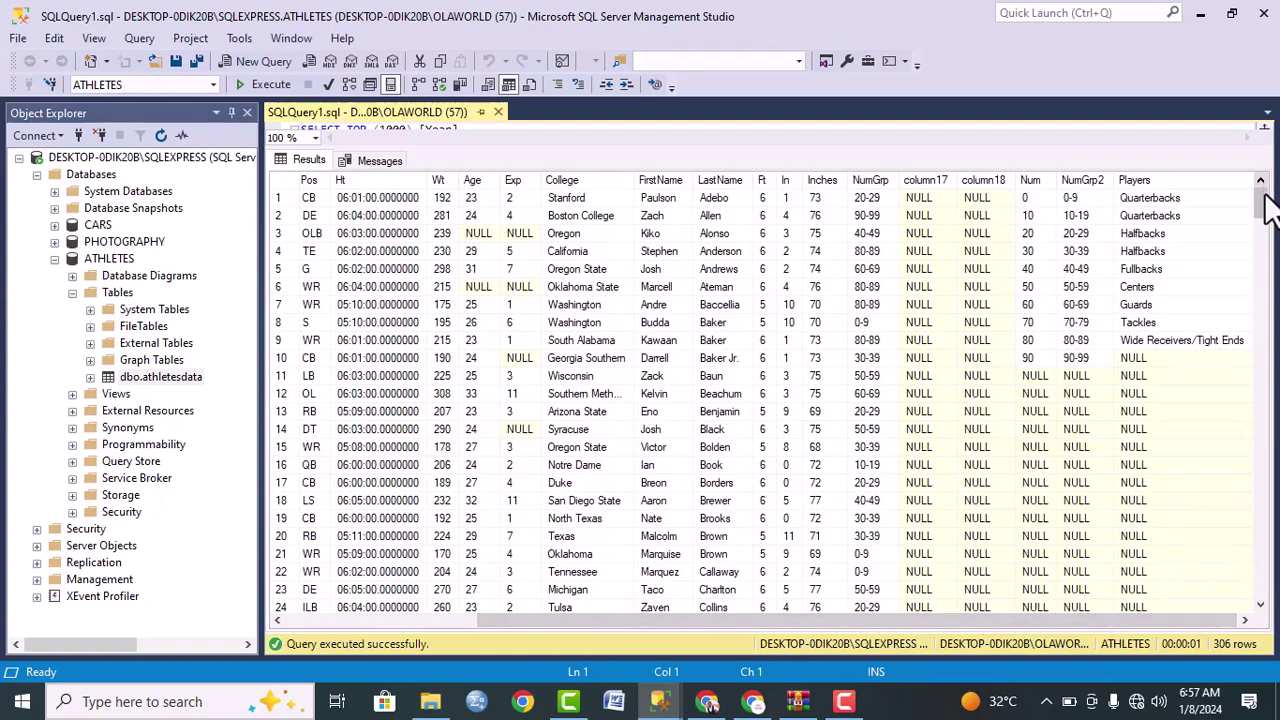
left_click_drag(1263, 202, 1262, 625)
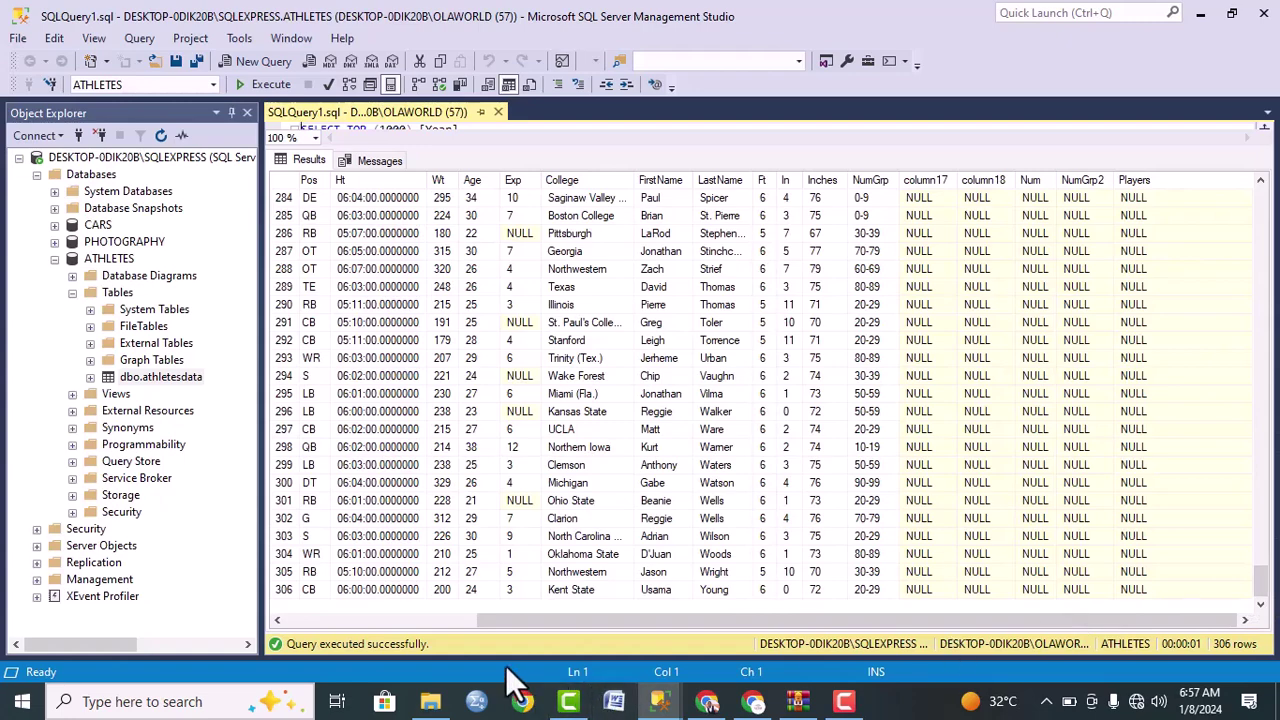
left_click_drag(501, 622, 301, 633)
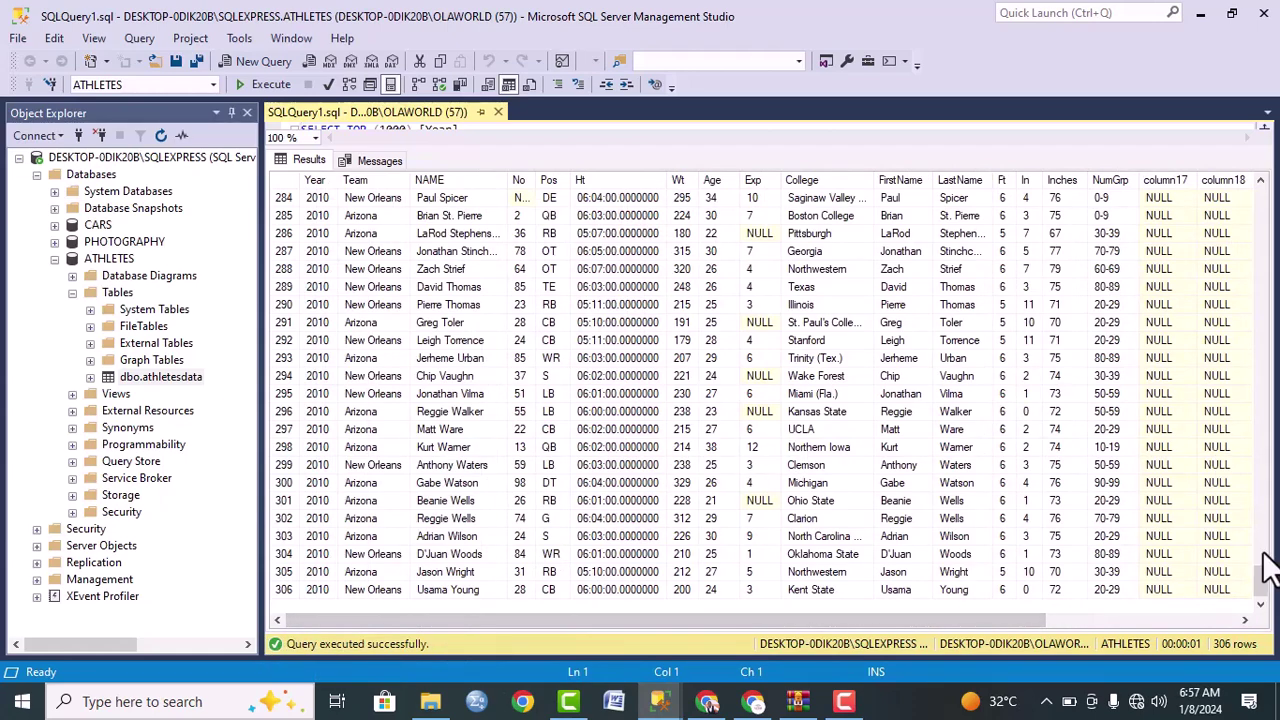
left_click_drag(1257, 586, 1192, 159)
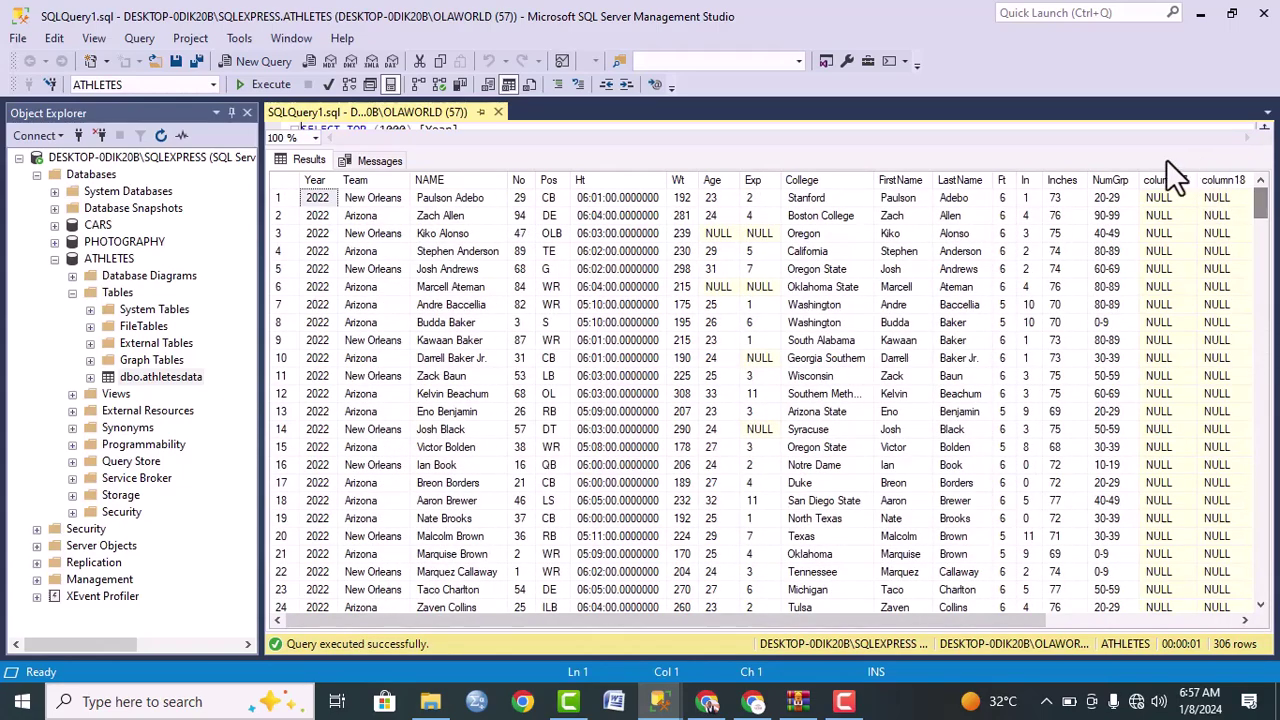
left_click(281, 197)
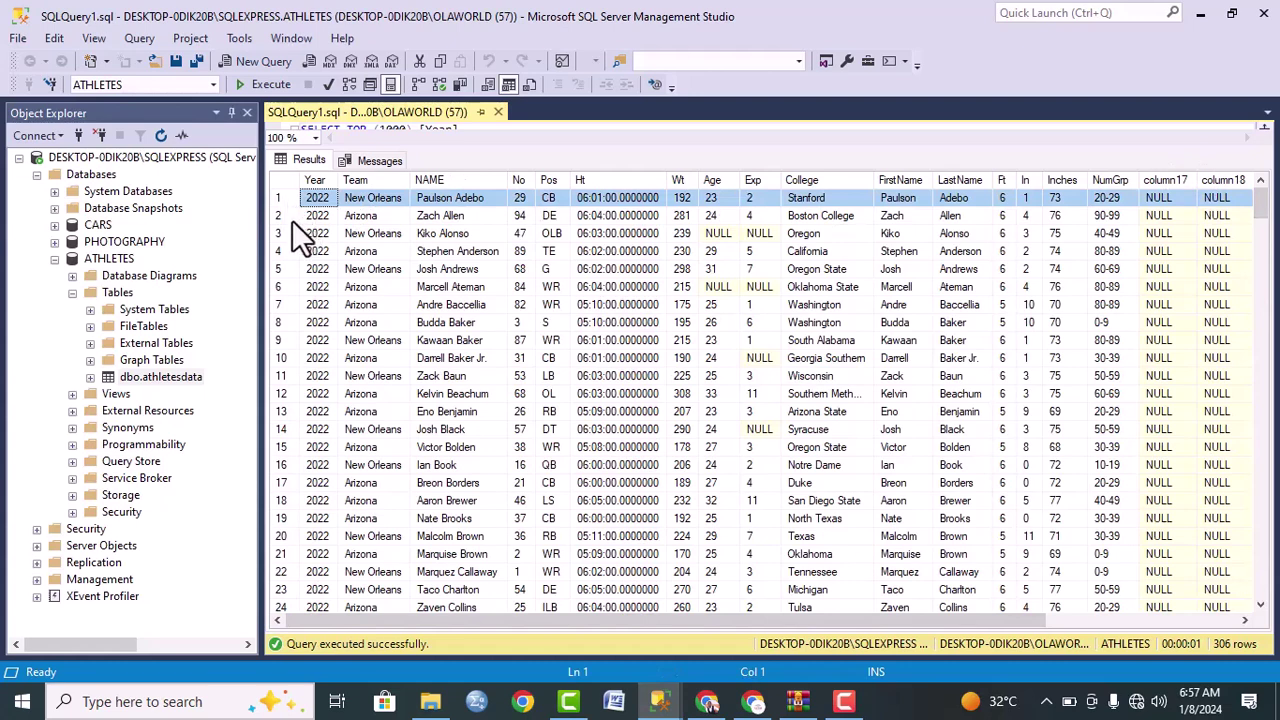
left_click(379, 218)
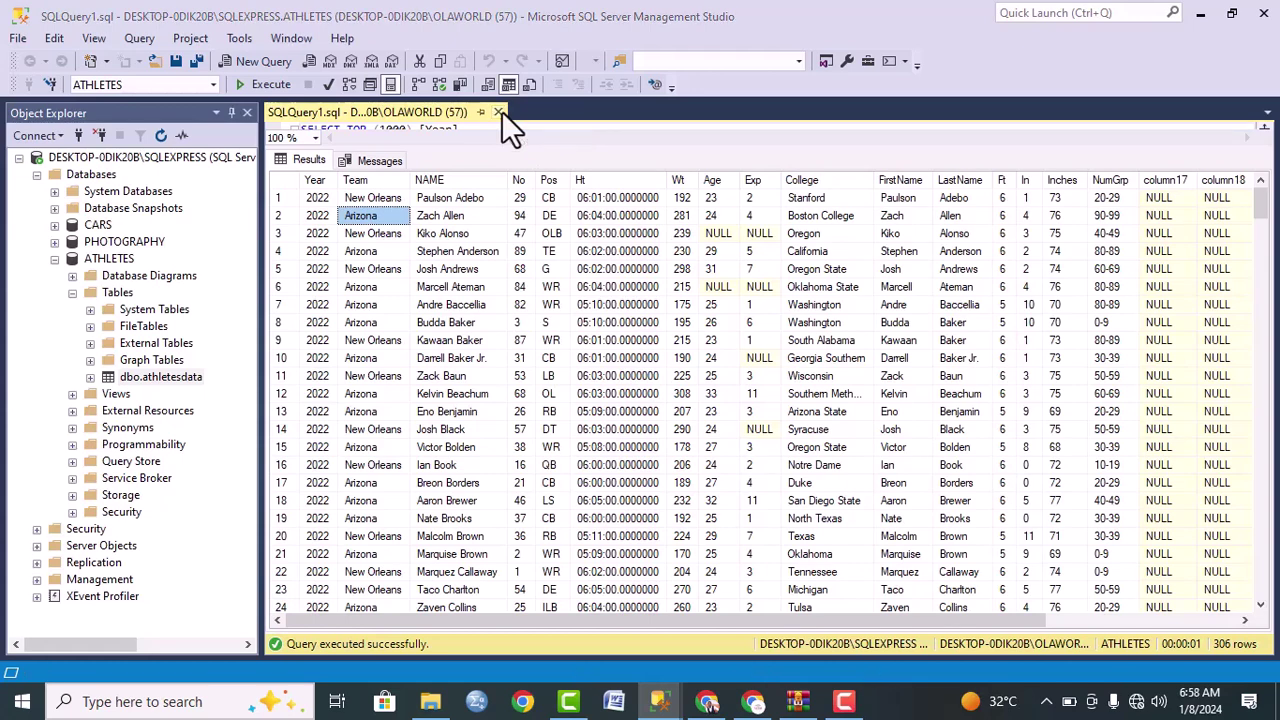
left_click(502, 112)
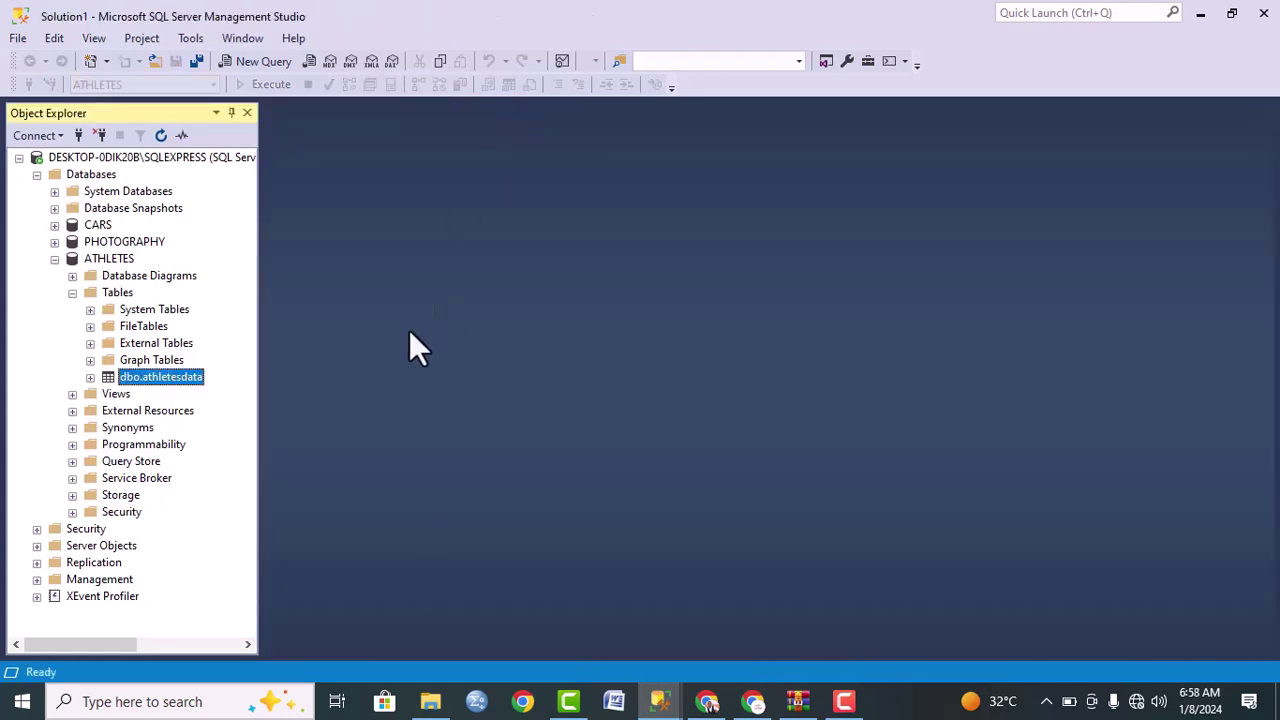